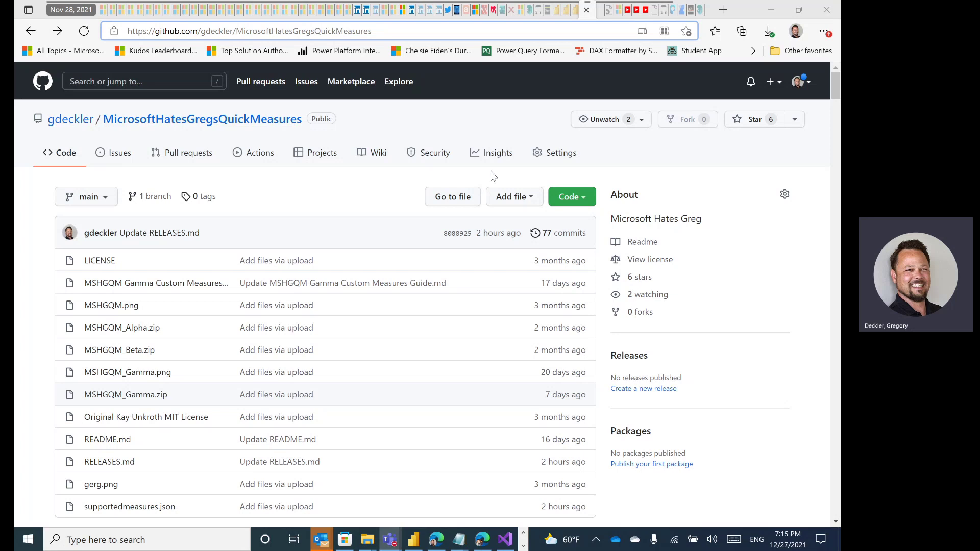
Step: Open RELEASES.md and scroll to its supportedmeasures.json release notes
{"action": "scroll", "coordinate": [470, 172], "scroll_direction": "down", "scroll_amount": 1}
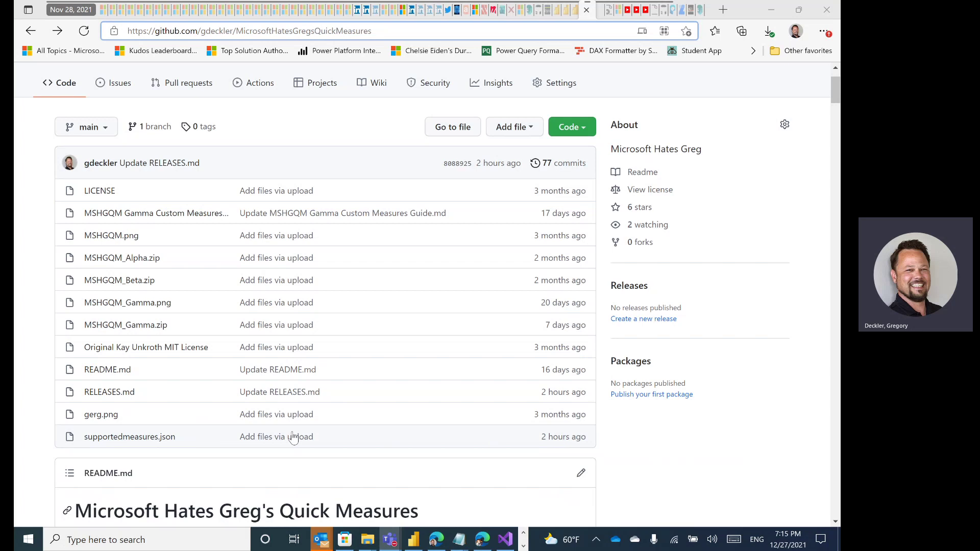
{"action": "left_click", "coordinate": [112, 393]}
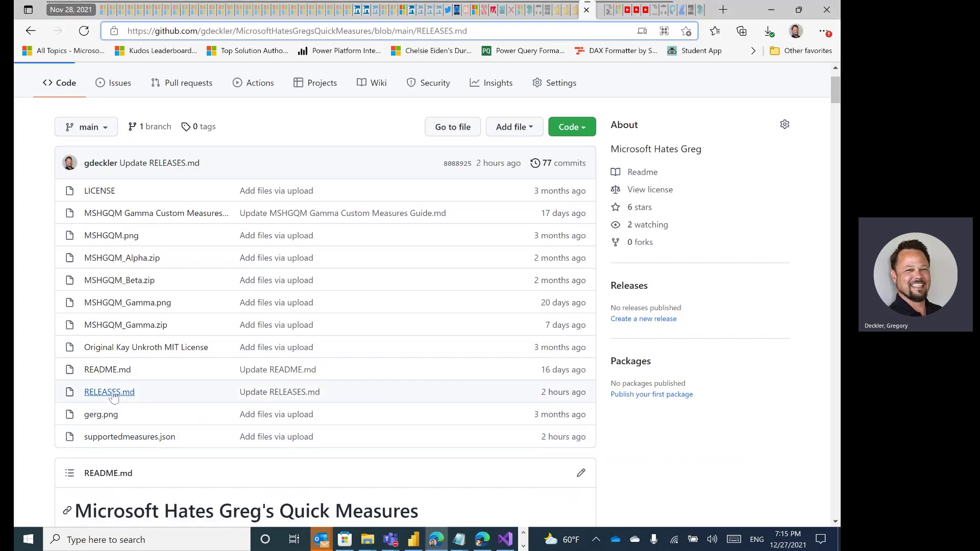
{"action": "scroll", "coordinate": [357, 319], "scroll_direction": "down", "scroll_amount": 20}
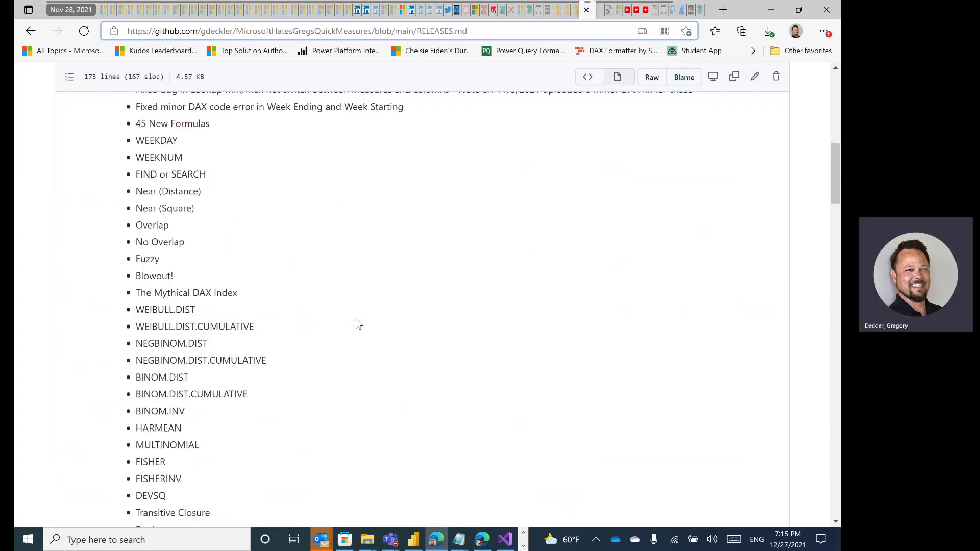
{"action": "scroll", "coordinate": [357, 318], "scroll_direction": "down", "scroll_amount": 16}
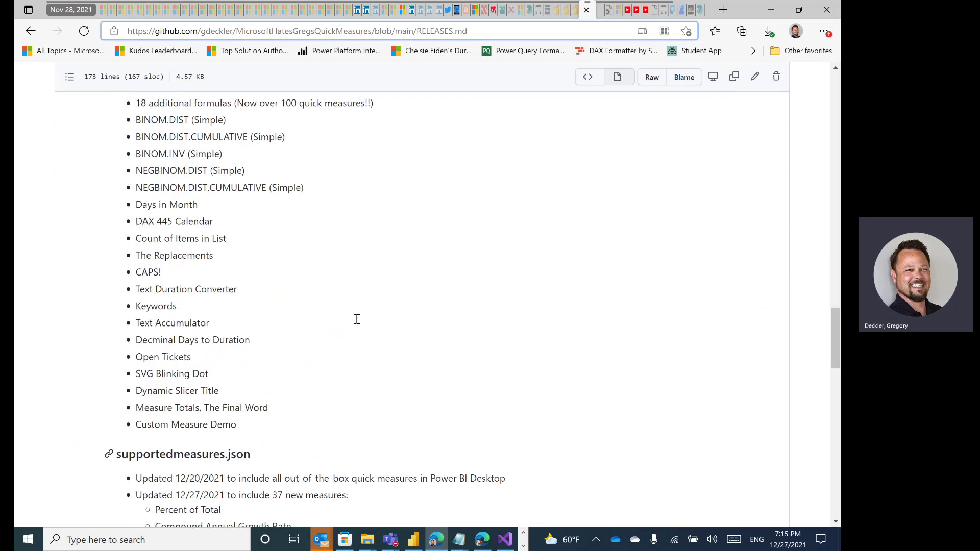
{"action": "scroll", "coordinate": [356, 319], "scroll_direction": "up", "scroll_amount": 3}
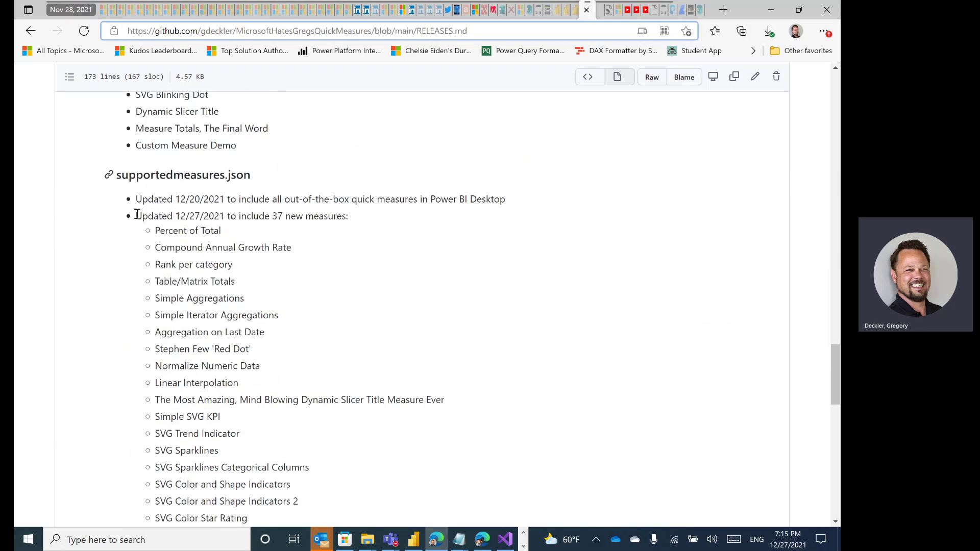
Step: Highlight the '37 new measures' note and scroll through the listed measures
{"action": "left_click_drag", "start_coordinate": [136, 215], "coordinate": [346, 216]}
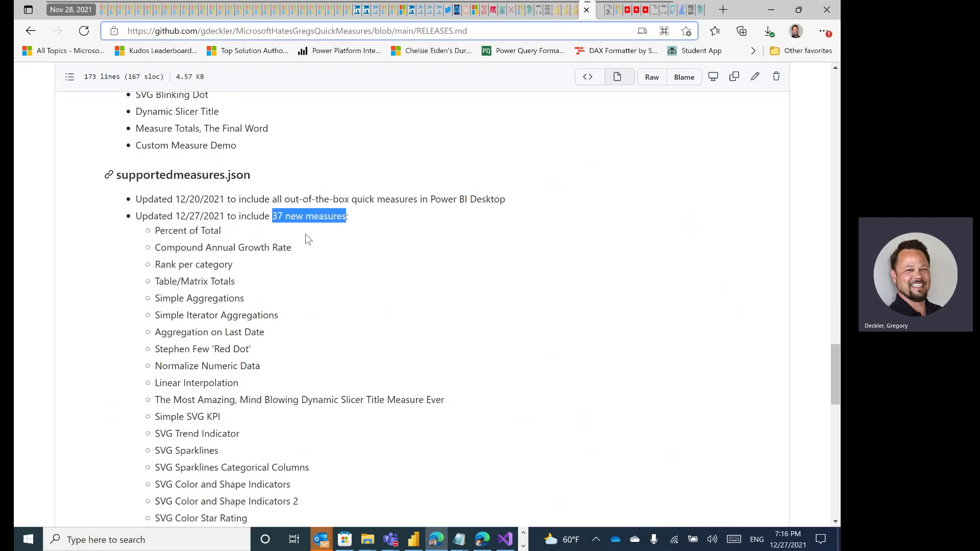
{"action": "scroll", "coordinate": [305, 235], "scroll_direction": "down", "scroll_amount": 2}
{"action": "scroll", "coordinate": [304, 235], "scroll_direction": "up", "scroll_amount": 1}
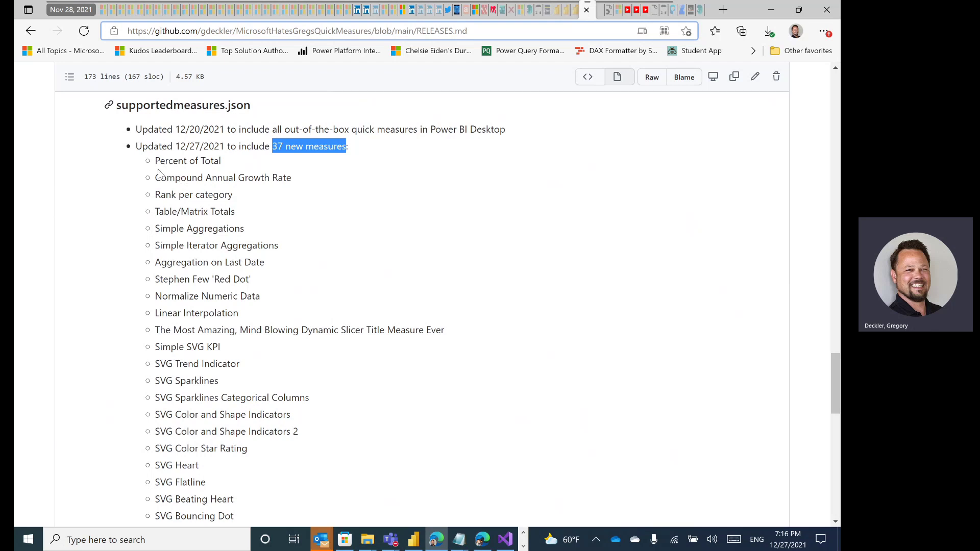
{"action": "scroll", "coordinate": [186, 204], "scroll_direction": "down", "scroll_amount": 1}
{"action": "scroll", "coordinate": [188, 205], "scroll_direction": "down", "scroll_amount": 3}
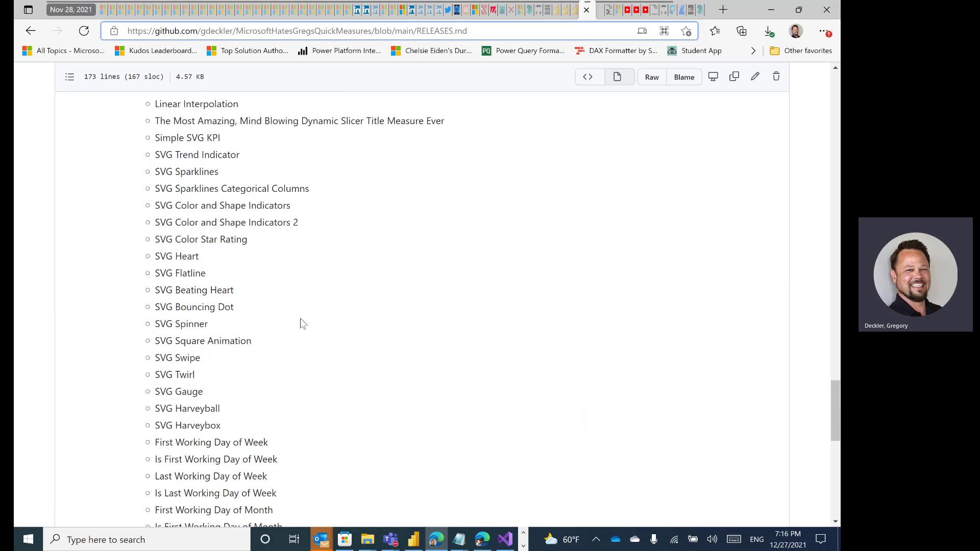
Step: Highlight the new SVG measure names, then switch to Power BI Desktop's Page 4
{"action": "left_click_drag", "start_coordinate": [225, 426], "coordinate": [148, 162]}
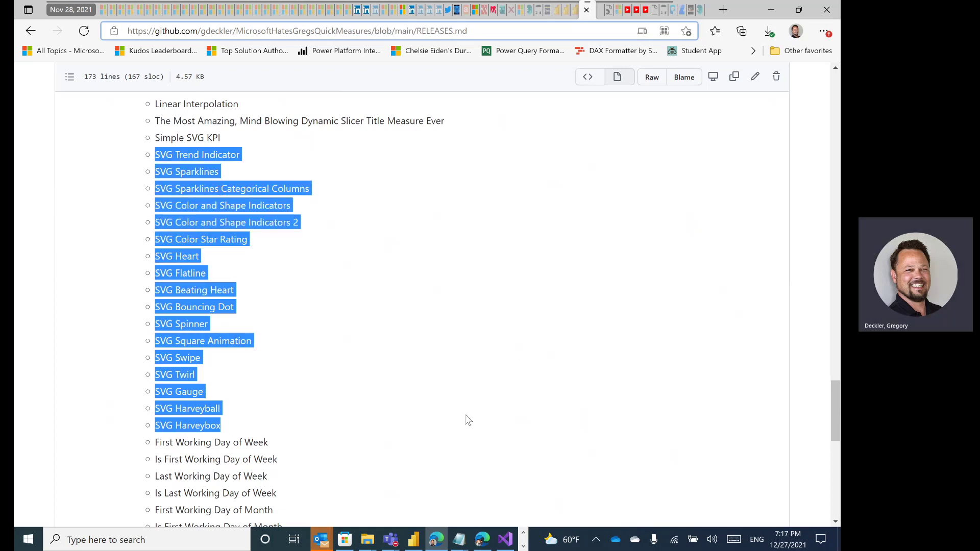
{"action": "left_click", "coordinate": [413, 540]}
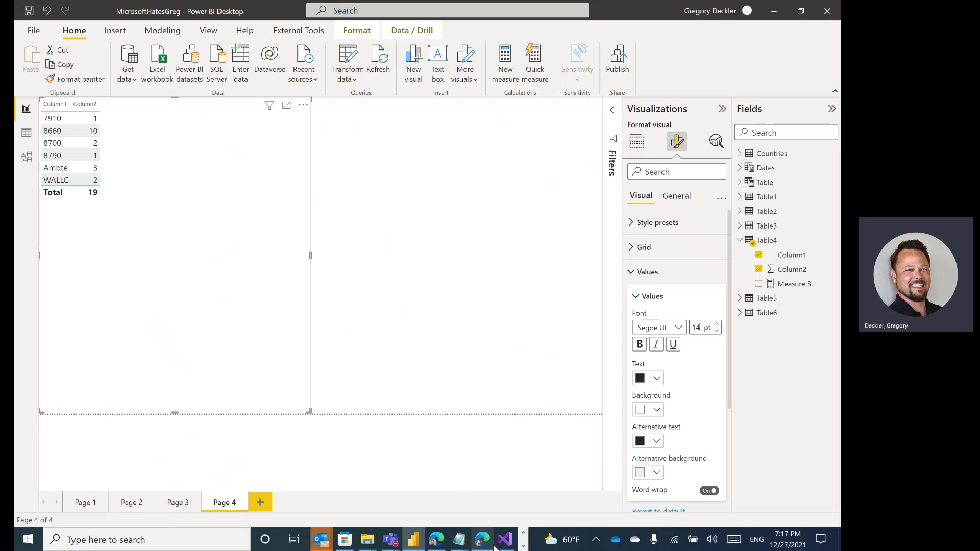
Step: Launch Microsoft Hates Greg's Quick Measures from External Tools and scroll its Calculations list to SVG
{"action": "left_click", "coordinate": [524, 545]}
{"action": "left_click", "coordinate": [524, 545]}
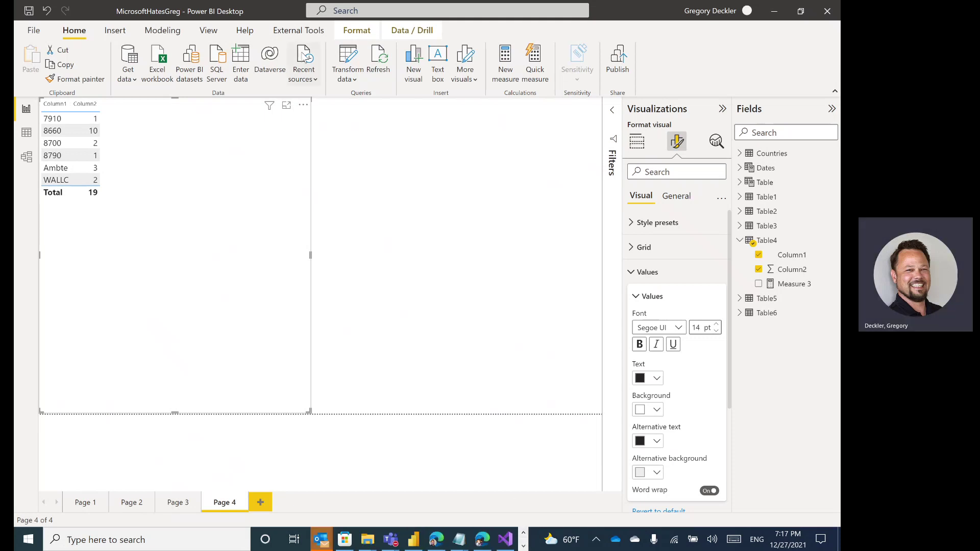
{"action": "left_click", "coordinate": [300, 34]}
{"action": "left_click", "coordinate": [252, 59]}
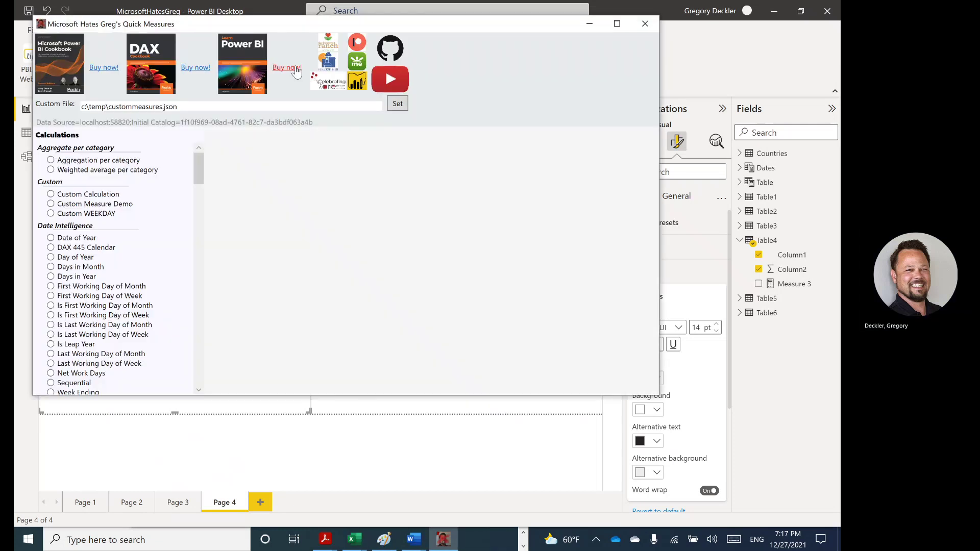
{"action": "left_click_drag", "start_coordinate": [357, 39], "coordinate": [411, 41]}
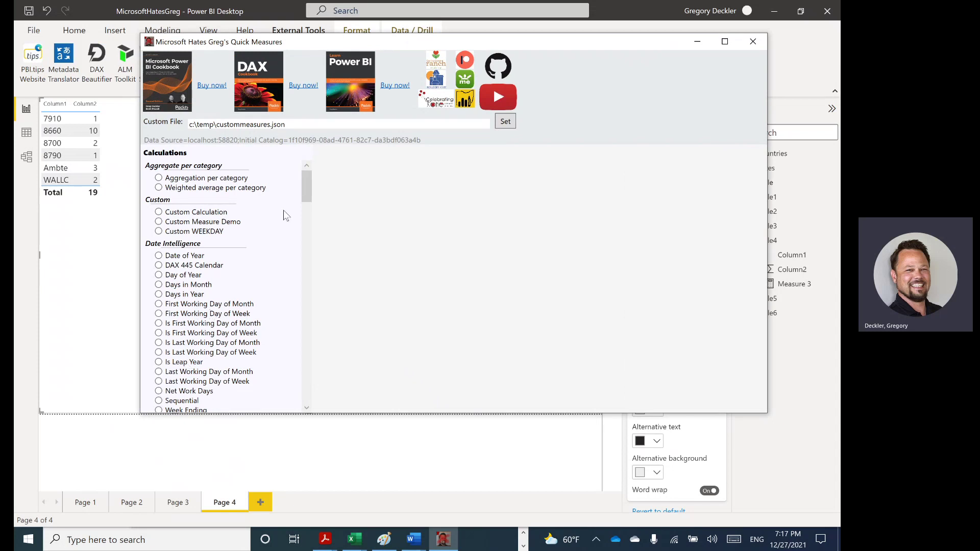
{"action": "left_click_drag", "start_coordinate": [306, 183], "coordinate": [300, 315]}
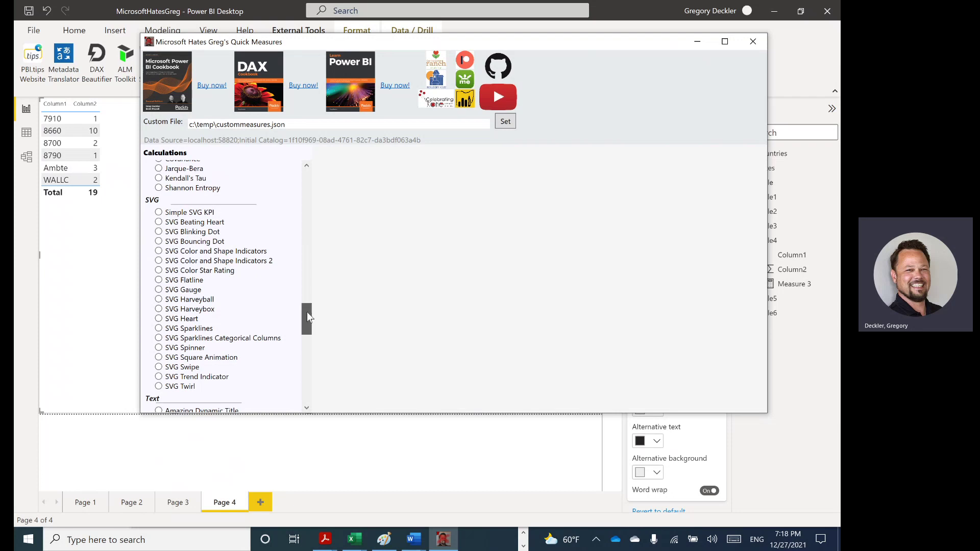
{"action": "left_click_drag", "start_coordinate": [307, 313], "coordinate": [308, 313]}
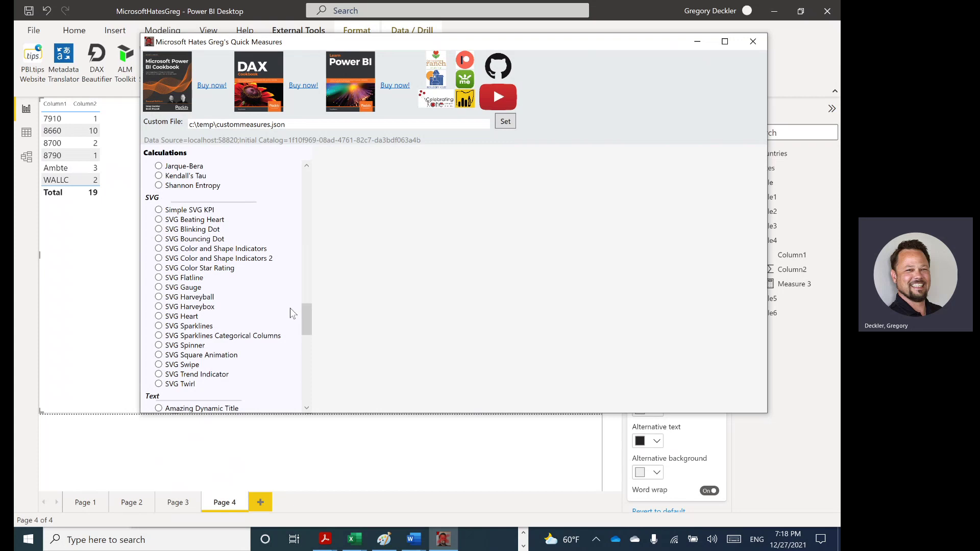
Step: Choose SVG Blinking Dot with Table4[Column2] as the flag column and generate its DAX
{"action": "left_click", "coordinate": [159, 229]}
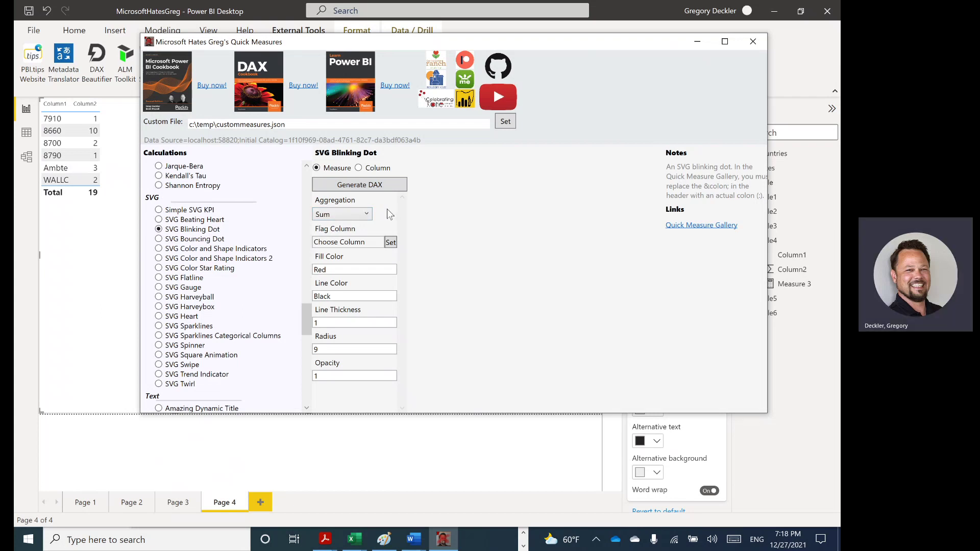
{"action": "left_click", "coordinate": [390, 242]}
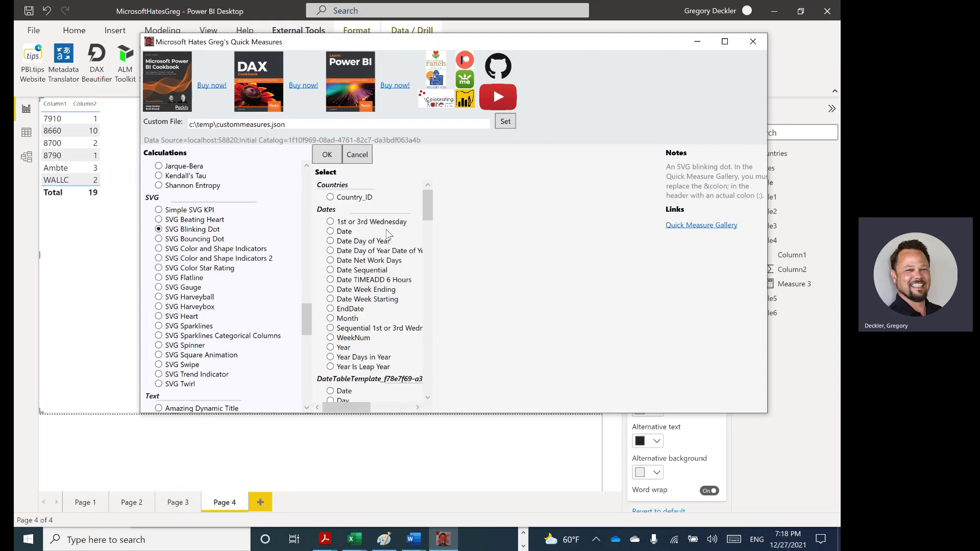
{"action": "left_click_drag", "start_coordinate": [428, 206], "coordinate": [424, 368]}
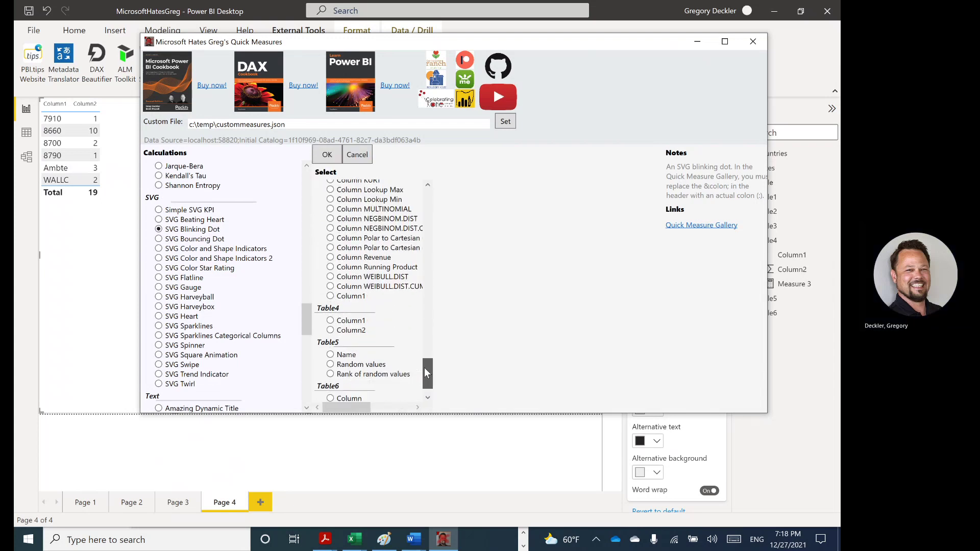
{"action": "left_click", "coordinate": [331, 331]}
{"action": "left_click", "coordinate": [331, 159]}
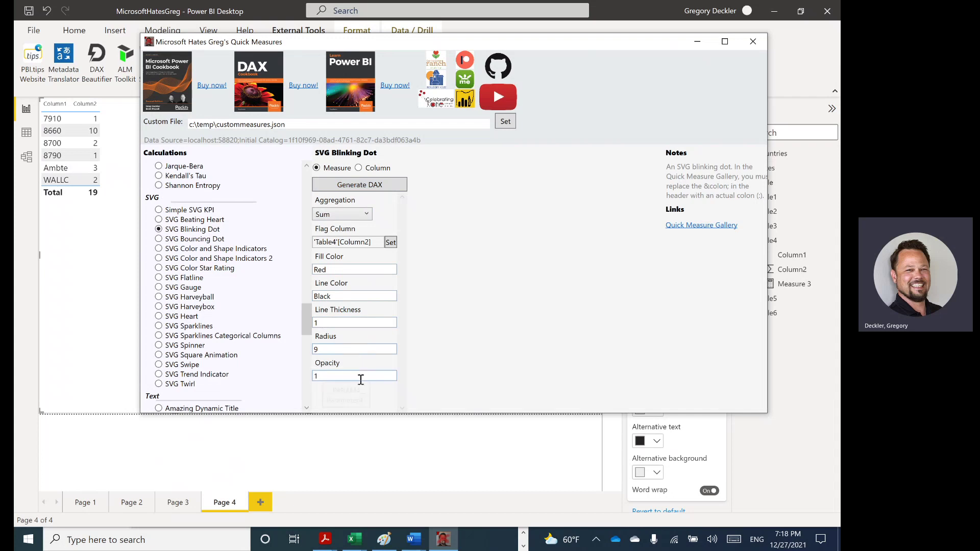
{"action": "left_click", "coordinate": [379, 190]}
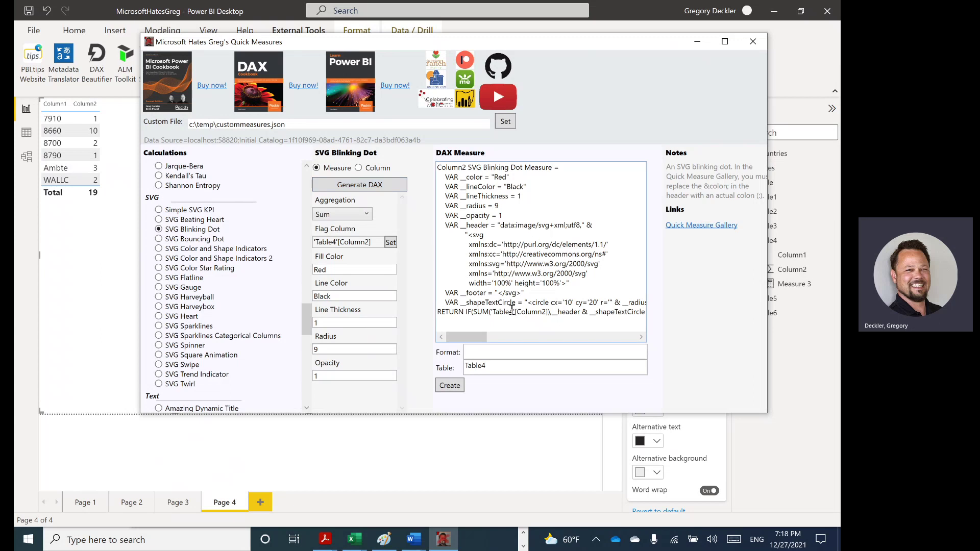
Step: Add '<2' to the RETURN condition and create the measure in Table4
{"action": "left_click", "coordinate": [549, 312]}
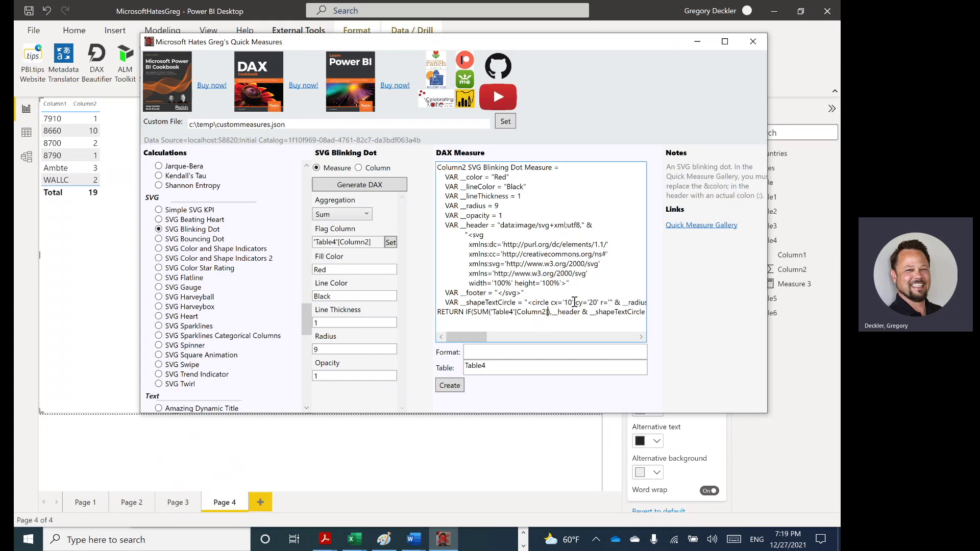
{"action": "type", "text": "<"}
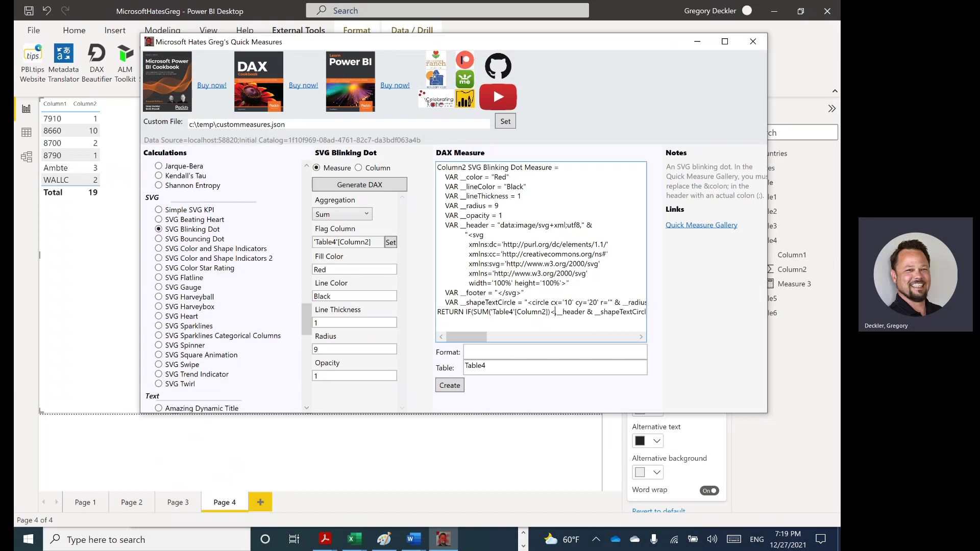
{"action": "type", "text": "2"}
{"action": "mouse_move", "coordinate": [484, 338]}
{"action": "left_mouse_down"}
{"action": "mouse_move", "coordinate": [498, 341]}
{"action": "mouse_move", "coordinate": [484, 337]}
{"action": "left_mouse_up"}
{"action": "left_click", "coordinate": [450, 386]}
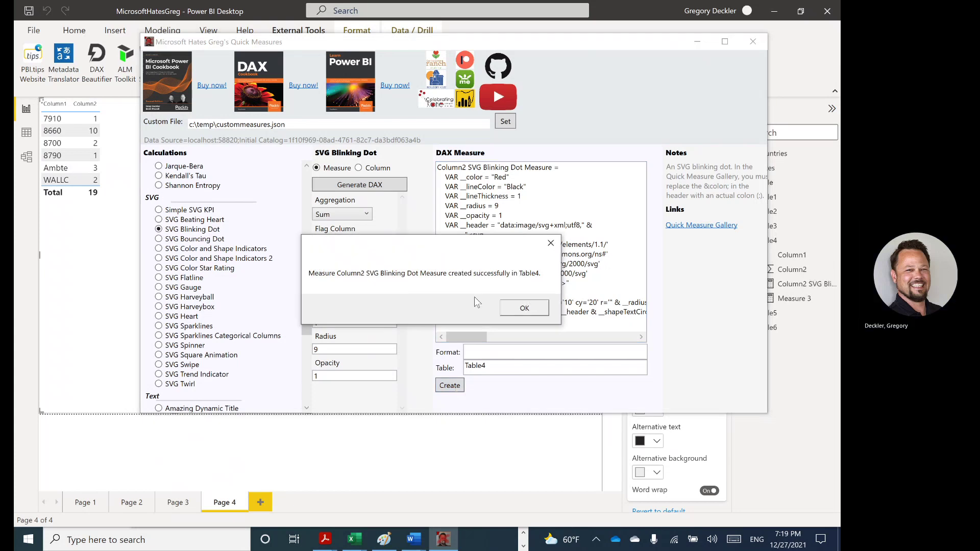
Step: Choose SVG Beating Heart with Table4[Column2] as base value and generate its DAX
{"action": "left_click", "coordinate": [523, 309]}
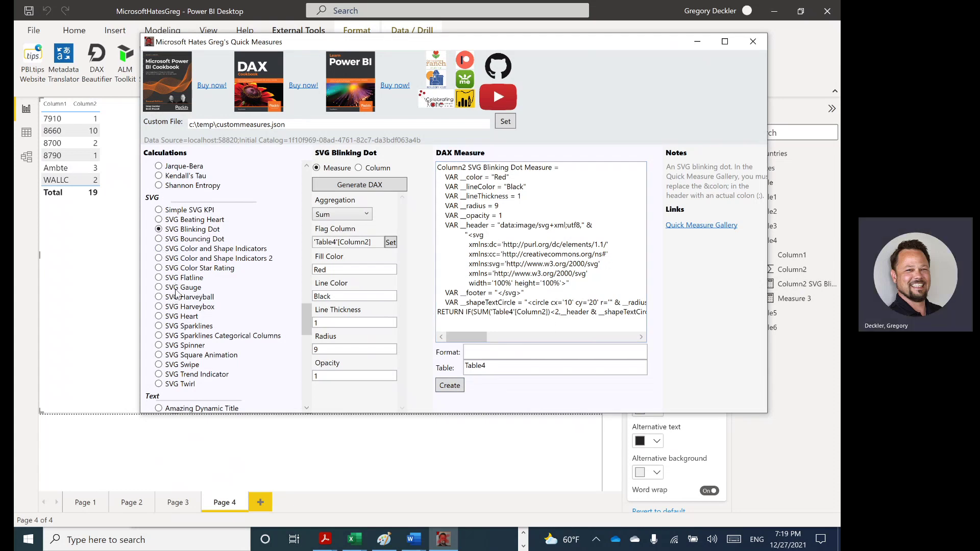
{"action": "left_click", "coordinate": [160, 220]}
{"action": "left_click", "coordinate": [390, 242]}
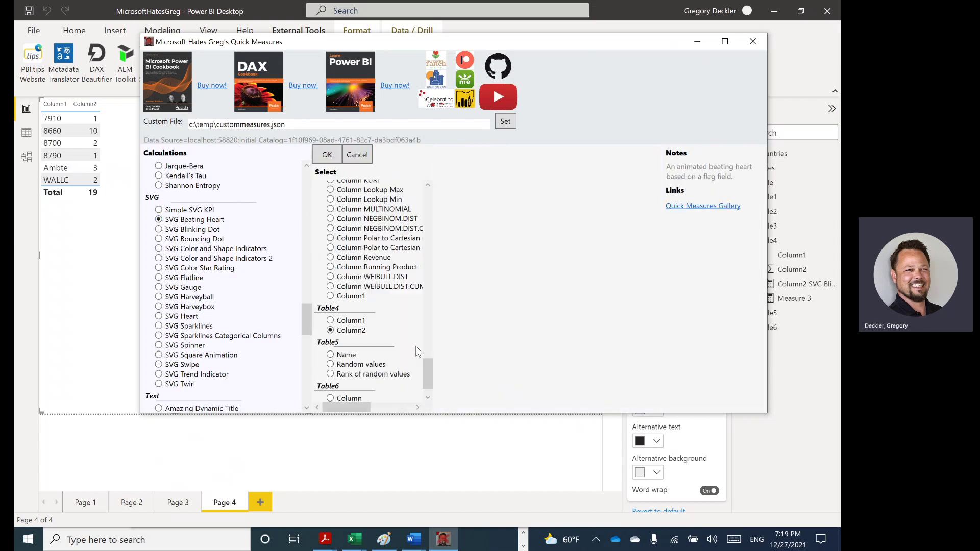
{"action": "left_click", "coordinate": [328, 161]}
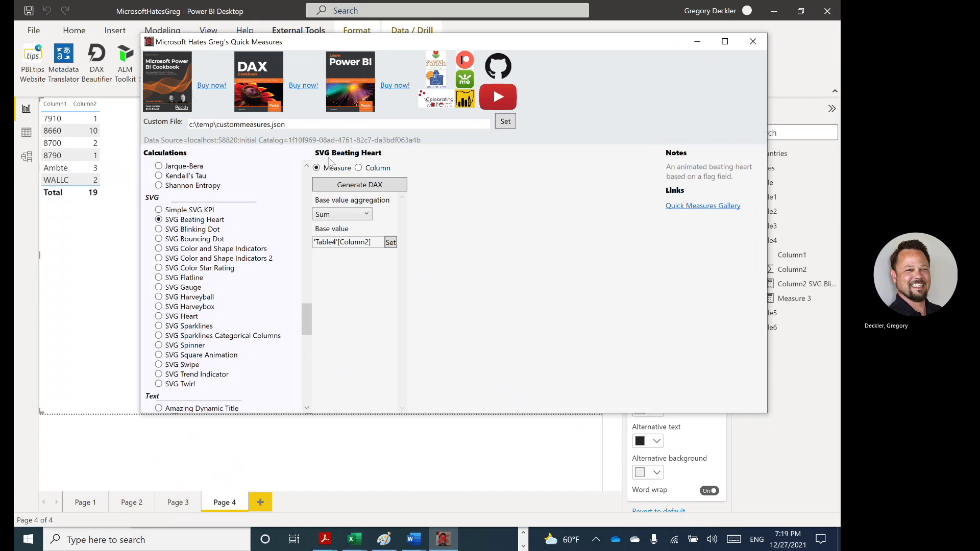
{"action": "left_click", "coordinate": [372, 187]}
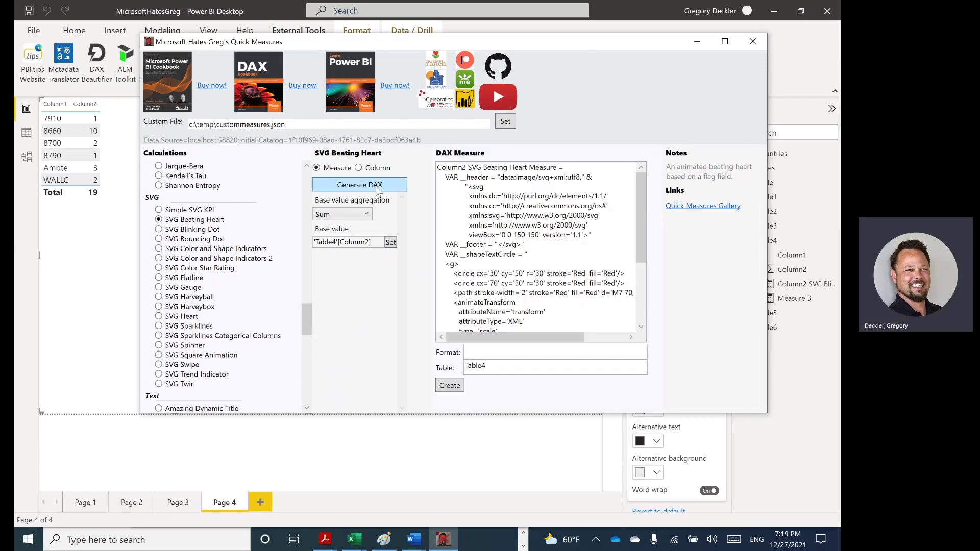
Step: Set the RETURN condition to '<2', create the measure, and close the tool
{"action": "left_click_drag", "start_coordinate": [642, 206], "coordinate": [646, 259]}
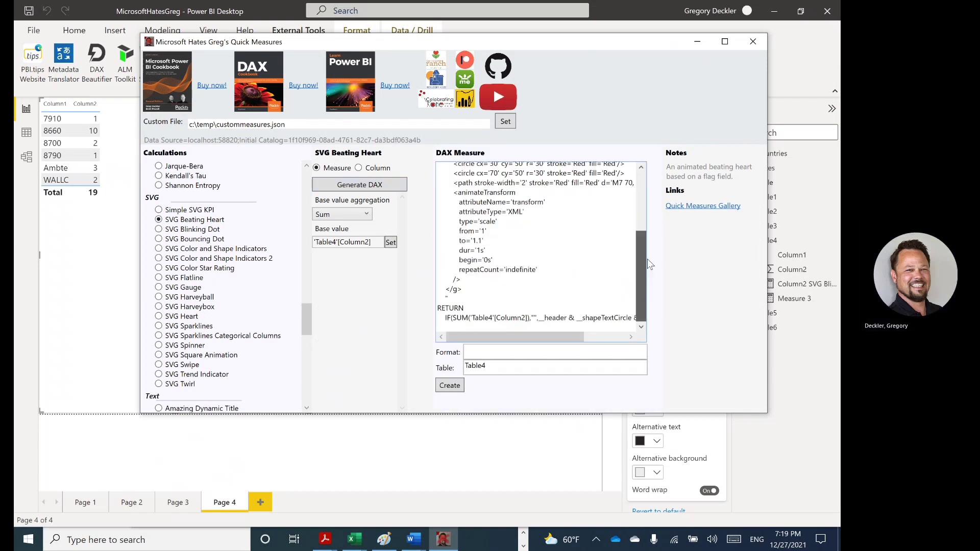
{"action": "left_click", "coordinate": [529, 317]}
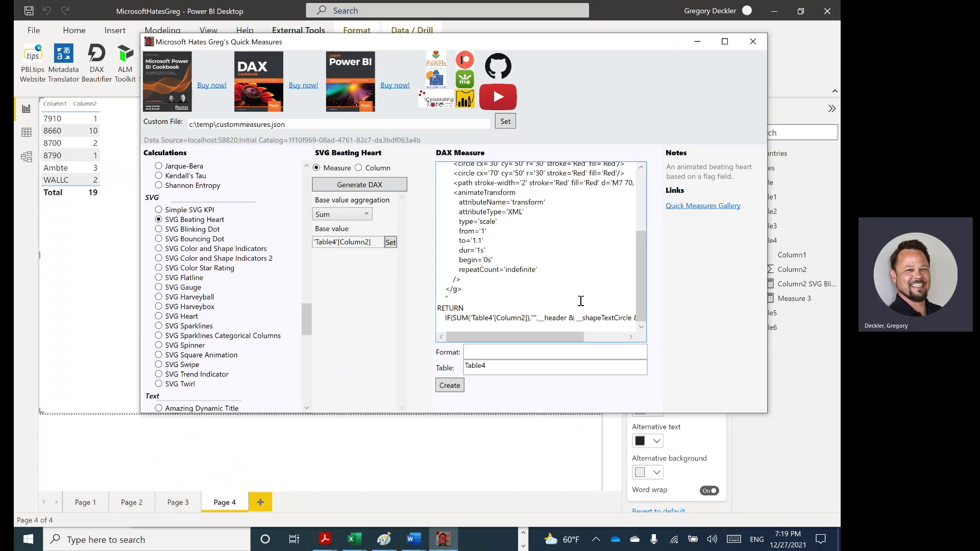
{"action": "type", "text": ">1"}
{"action": "key", "text": "BackSpace"}
{"action": "key", "text": "Delete"}
{"action": "type", "text": "<2"}
{"action": "left_click", "coordinate": [457, 388]}
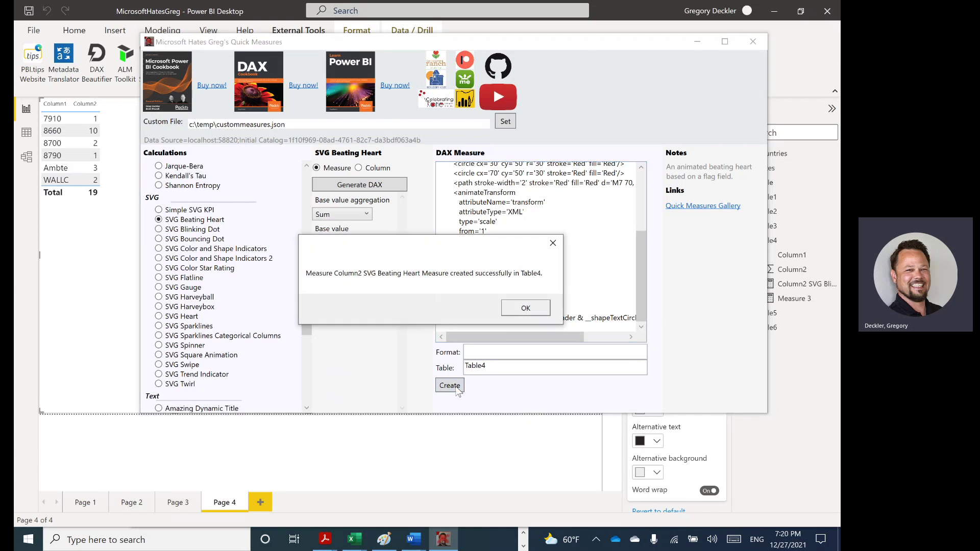
{"action": "left_click", "coordinate": [524, 309]}
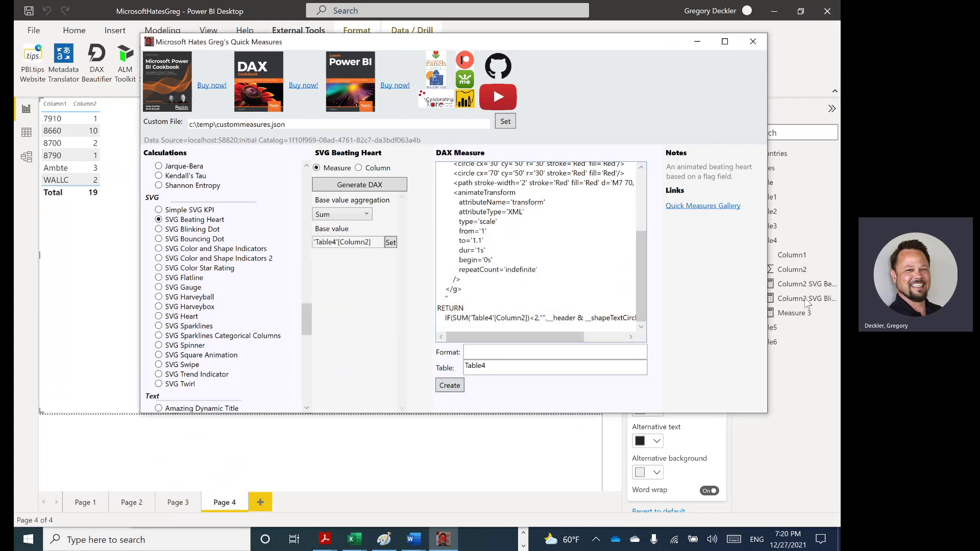
{"action": "left_click", "coordinate": [753, 41]}
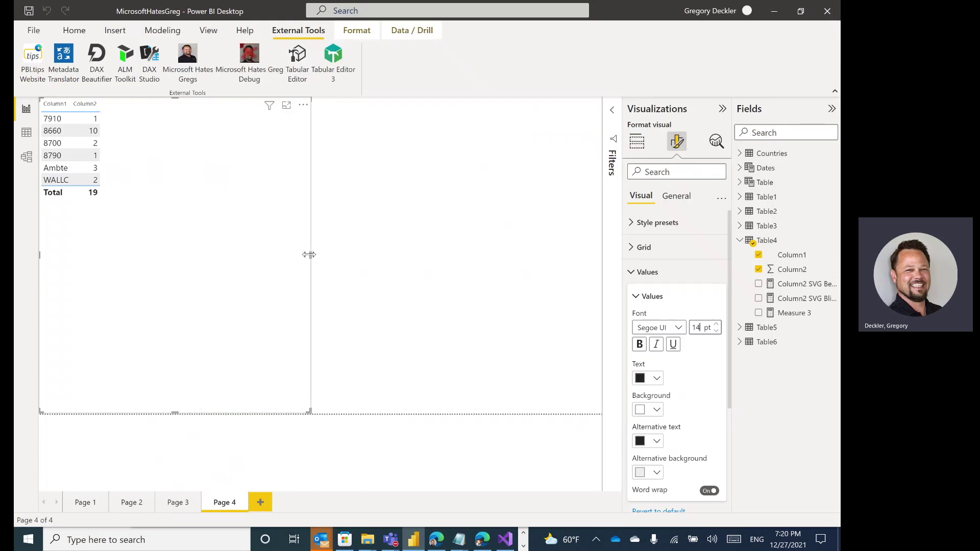
Step: Widen the table visual and add Column2 SVG Blinking Dot Measure to it
{"action": "left_click_drag", "start_coordinate": [310, 255], "coordinate": [349, 256]}
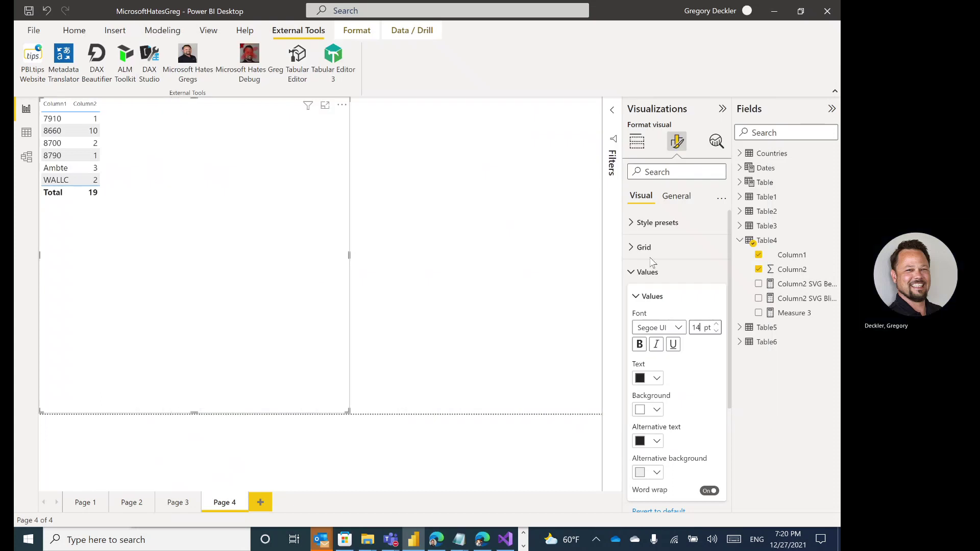
{"action": "left_click", "coordinate": [779, 286]}
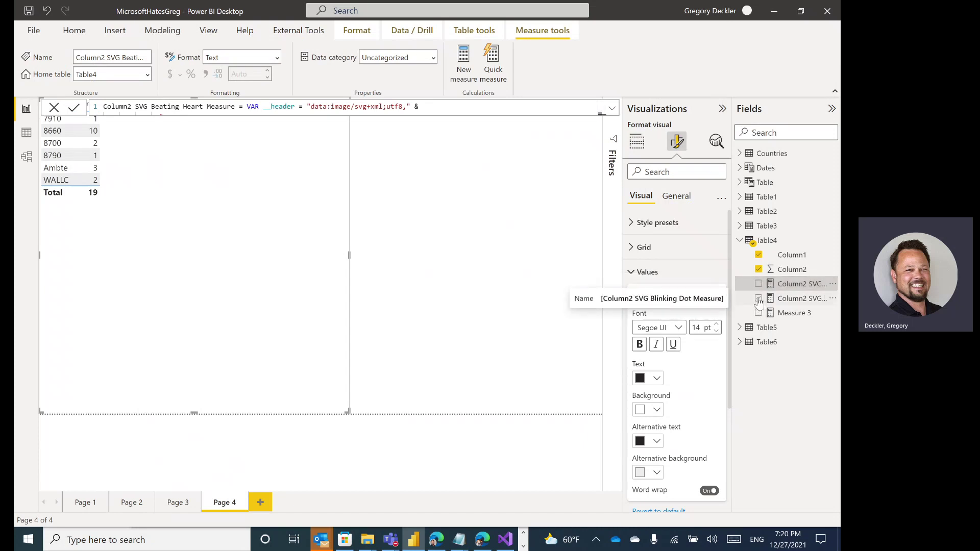
{"action": "left_click", "coordinate": [759, 298]}
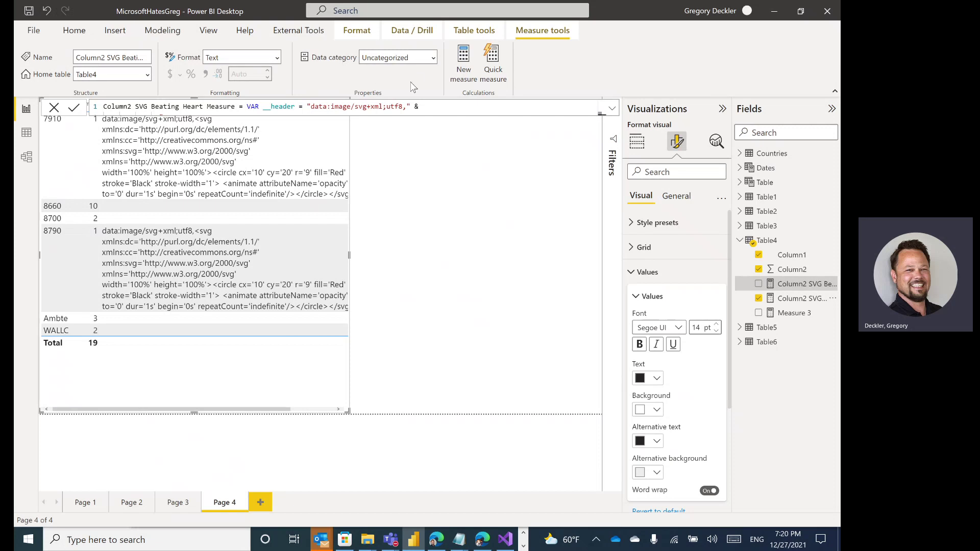
Step: Set the Beating Heart measure's data category to Image URL
{"action": "left_click", "coordinate": [433, 59]}
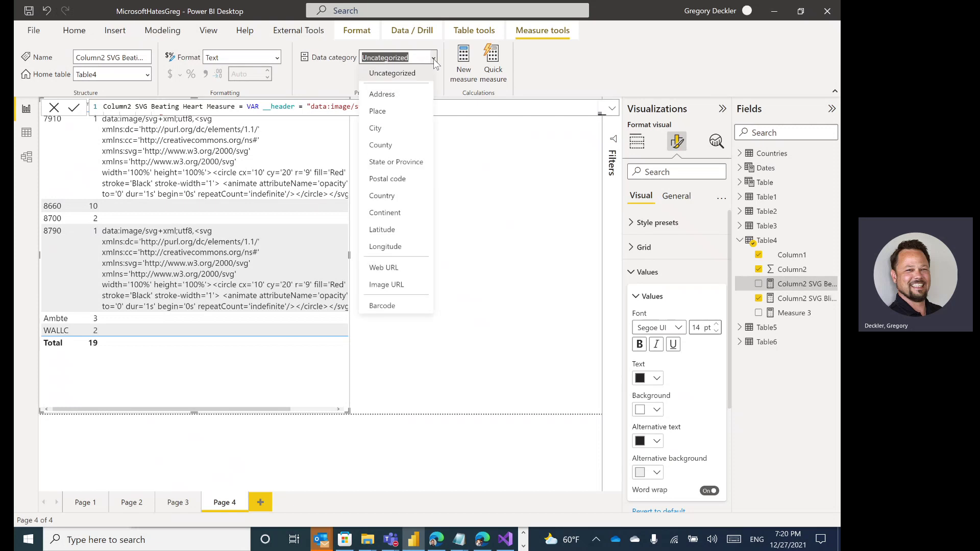
{"action": "left_click", "coordinate": [398, 286]}
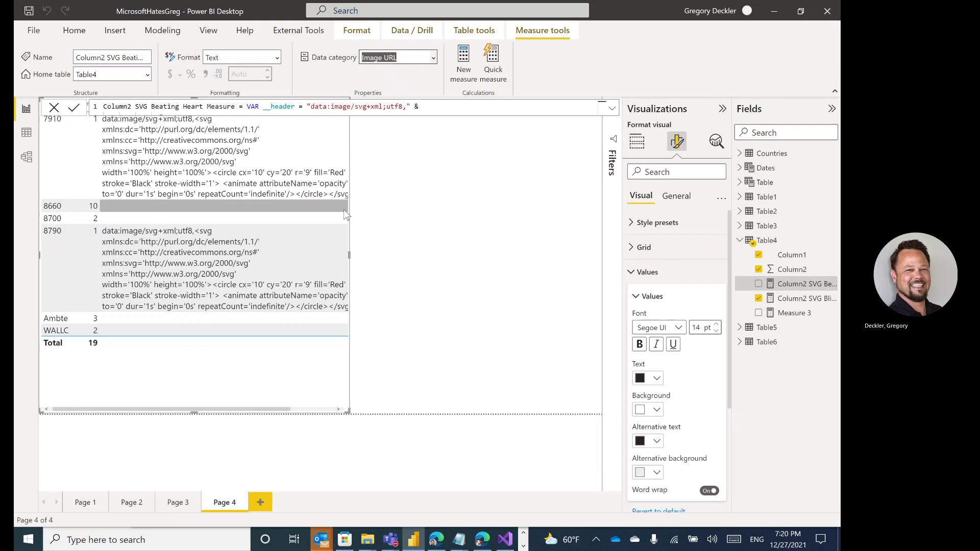
{"action": "left_click", "coordinate": [386, 211]}
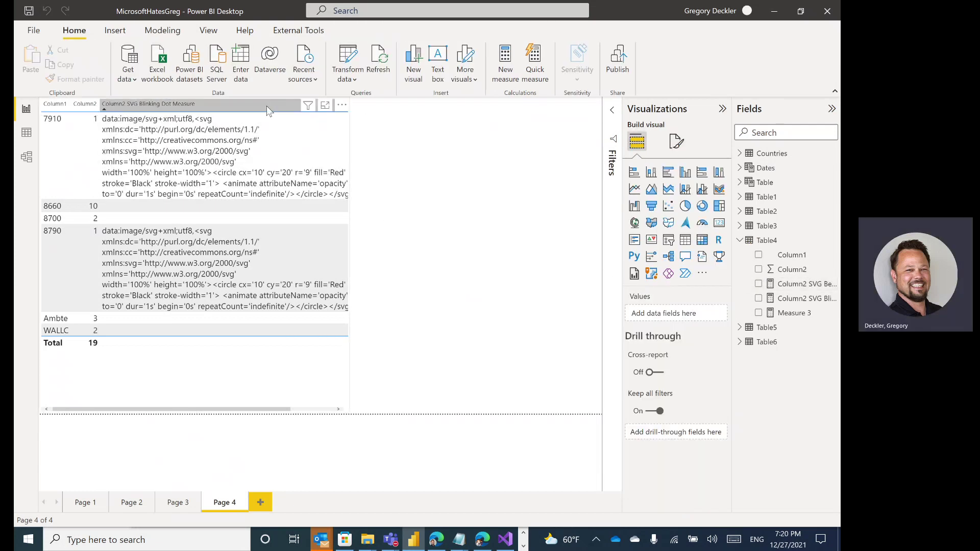
Step: Set the Blinking Dot measure's data category to Image URL
{"action": "left_click", "coordinate": [336, 139]}
{"action": "left_click", "coordinate": [802, 300]}
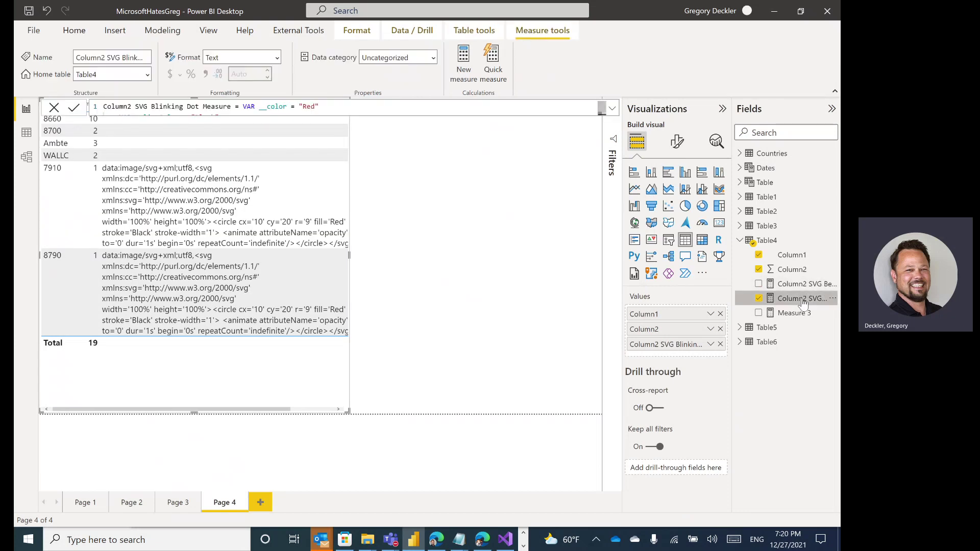
{"action": "left_click", "coordinate": [432, 58]}
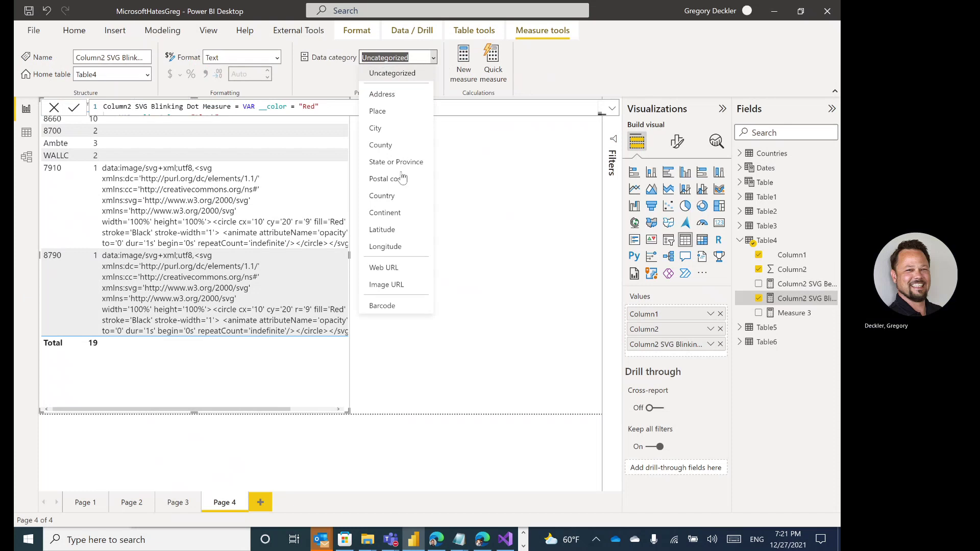
{"action": "left_click", "coordinate": [392, 288]}
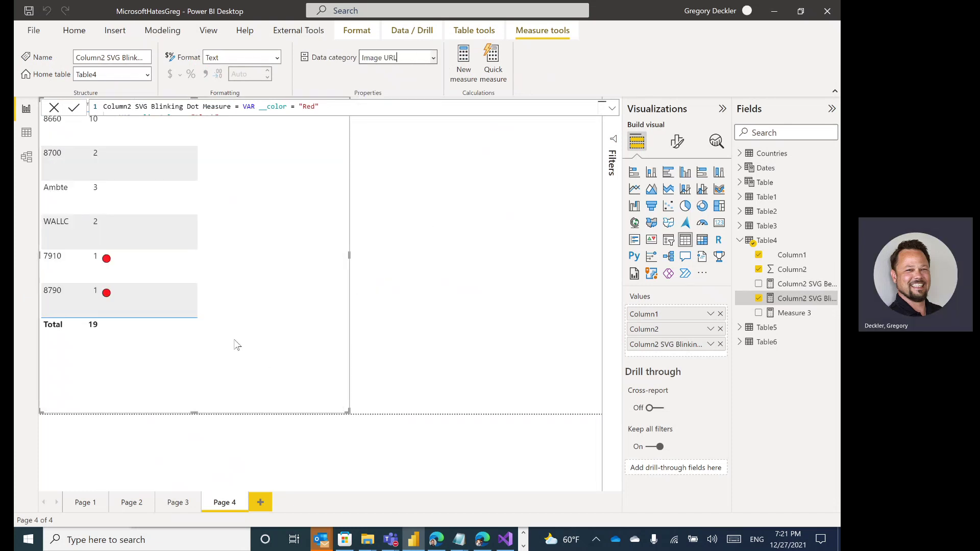
{"action": "left_click", "coordinate": [392, 247]}
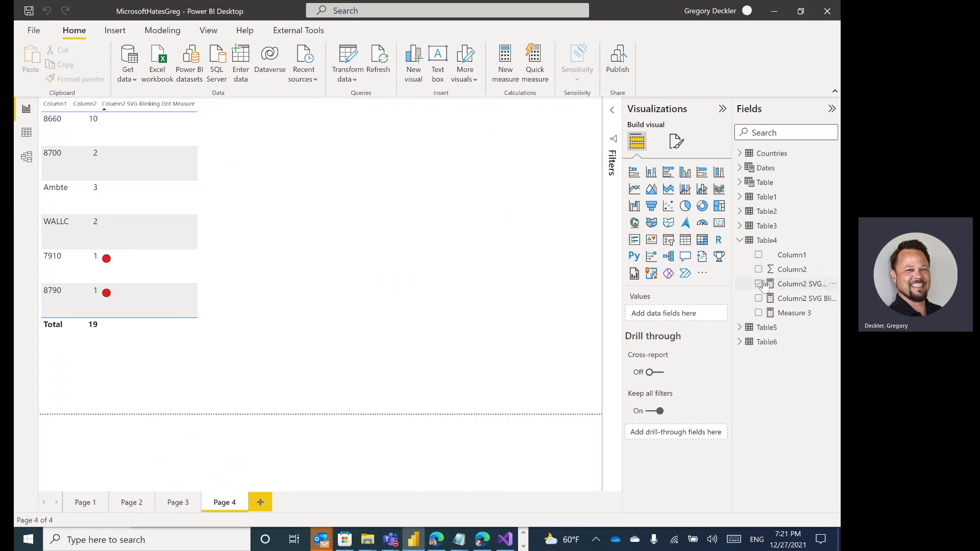
Step: Delete the accidentally created visual and add the Beating Heart measure to the table
{"action": "left_click", "coordinate": [800, 285]}
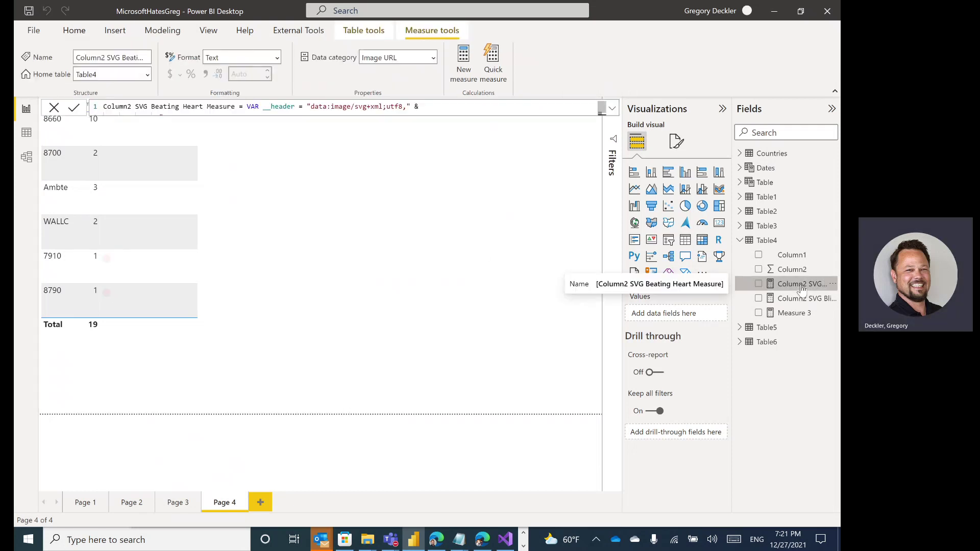
{"action": "left_click", "coordinate": [759, 286]}
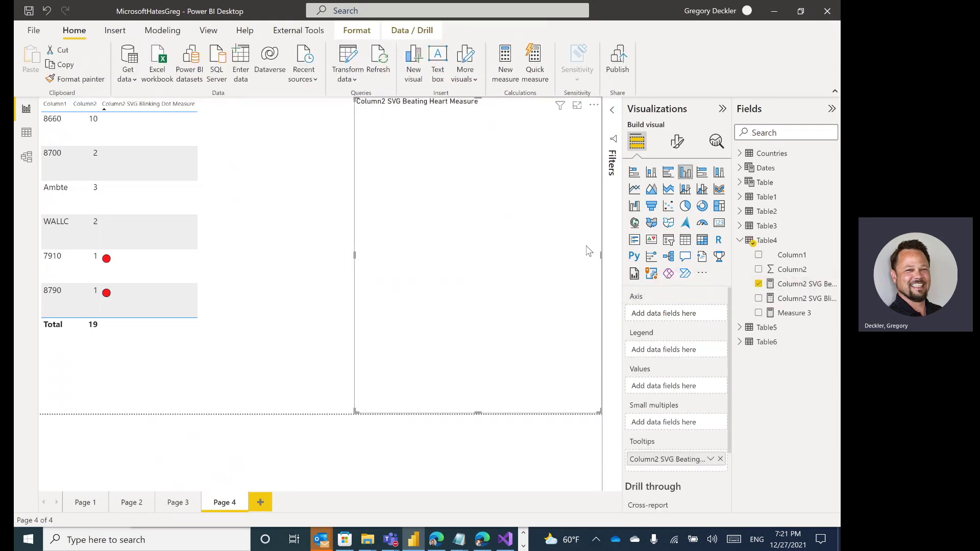
{"action": "key", "text": "Delete"}
{"action": "left_click", "coordinate": [227, 216]}
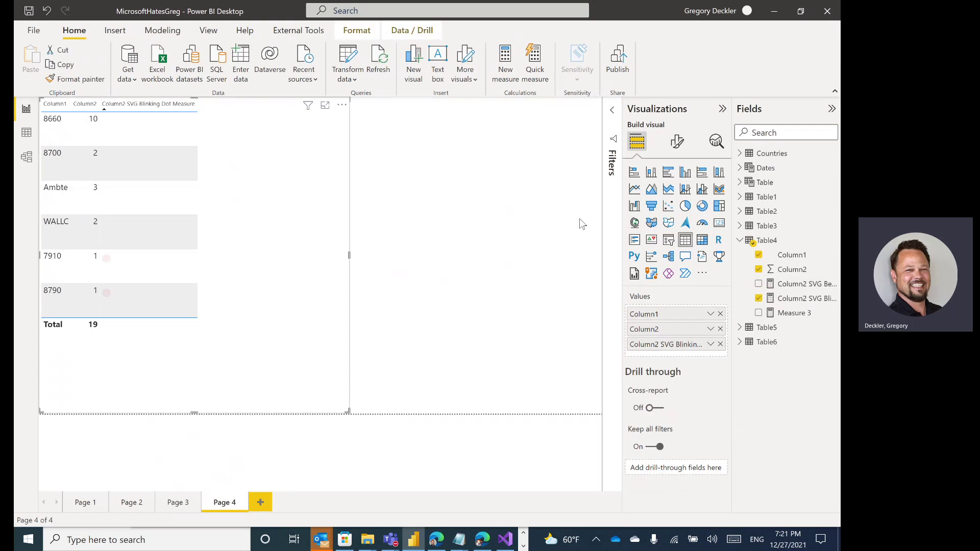
{"action": "left_click", "coordinate": [759, 284]}
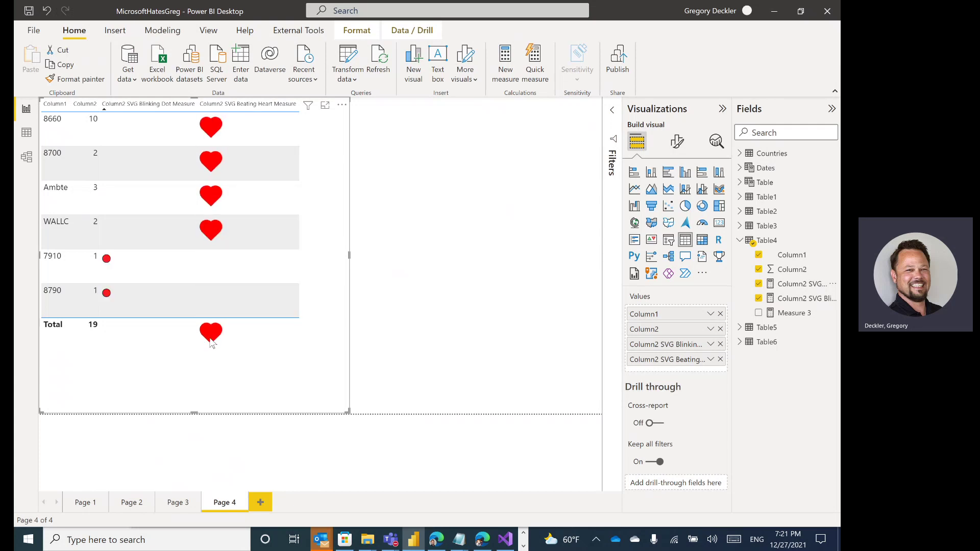
{"action": "mouse_move", "coordinate": [214, 341]}
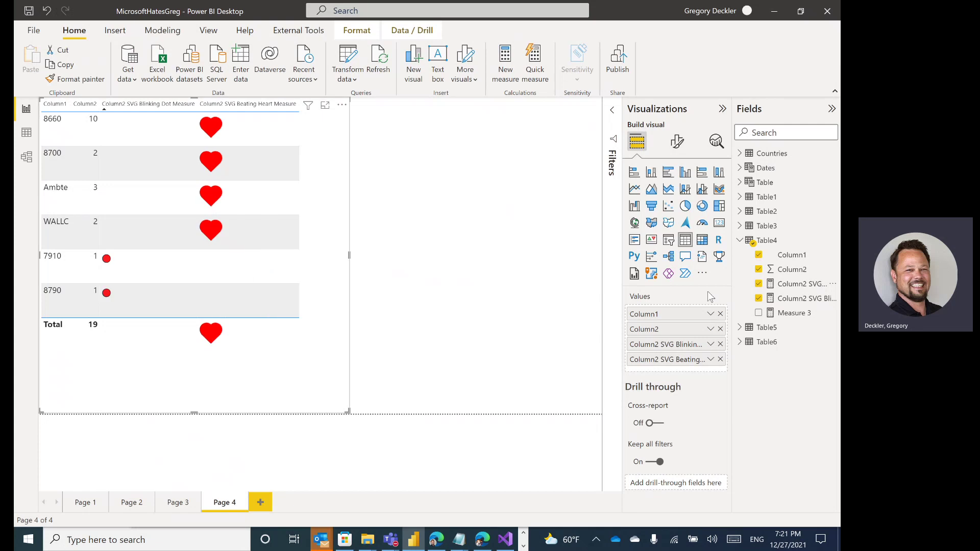
Step: Wrap the Beating Heart RETURN expression in IF(HASONEVALUE('Table4'[Column1]), …, "")
{"action": "left_click", "coordinate": [799, 288]}
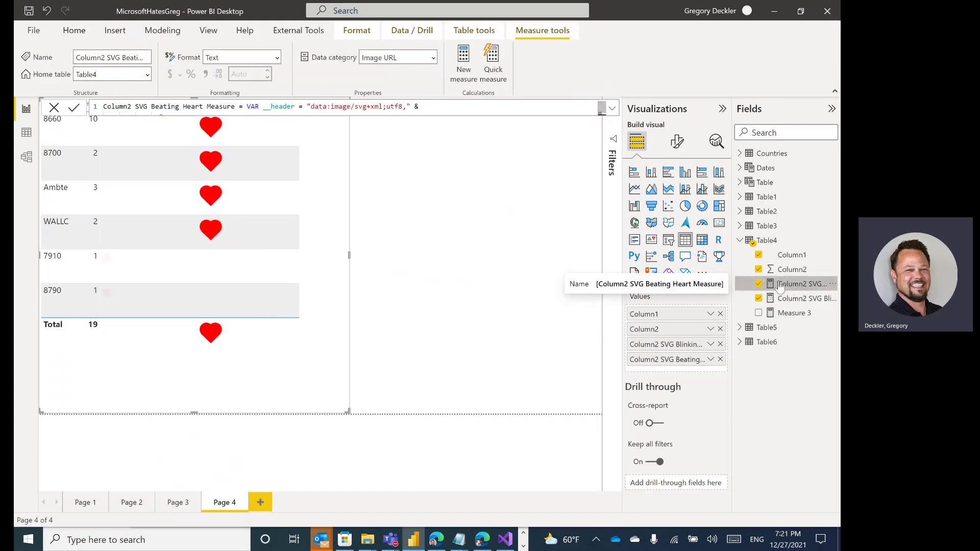
{"action": "left_click", "coordinate": [602, 109]}
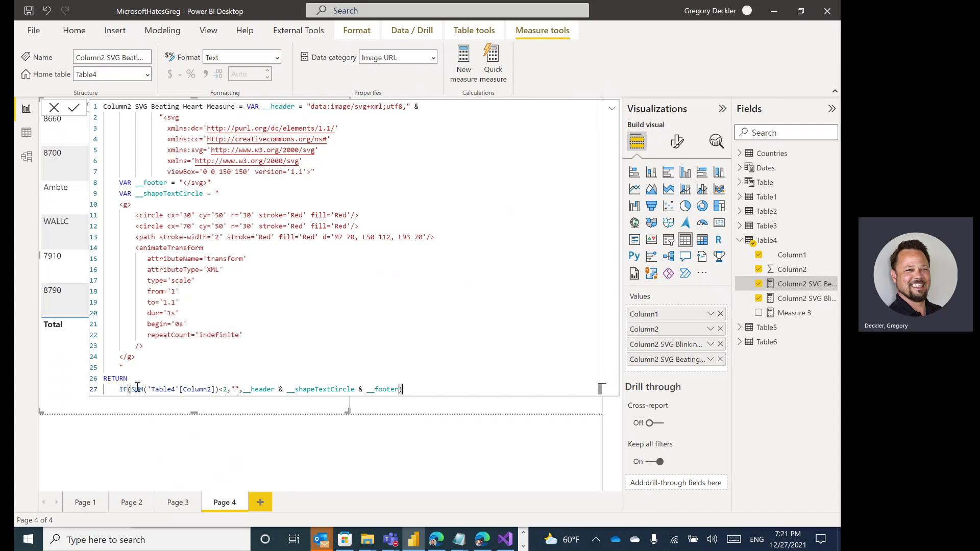
{"action": "left_click", "coordinate": [119, 389]}
{"action": "type", "text": "IF(HASON"}
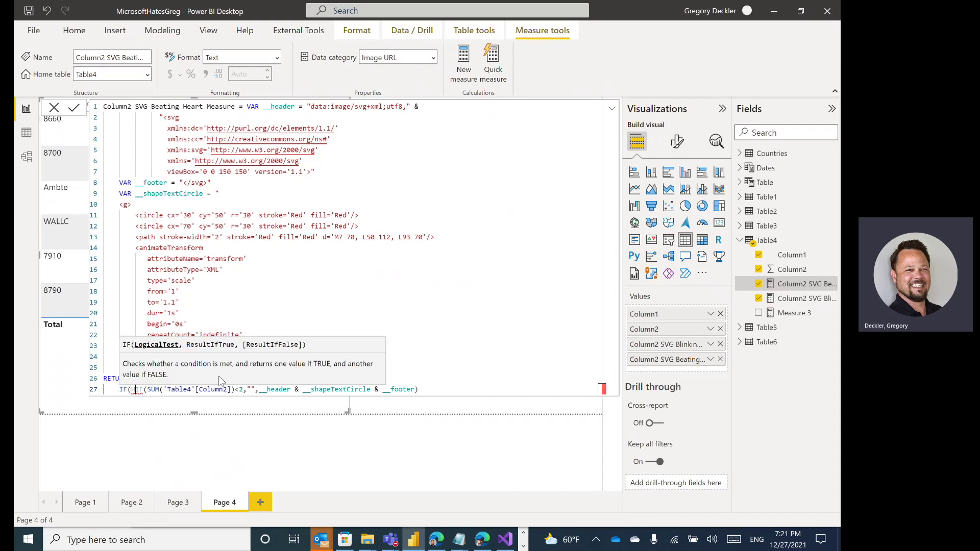
{"action": "type", "text": "EVALUE("}
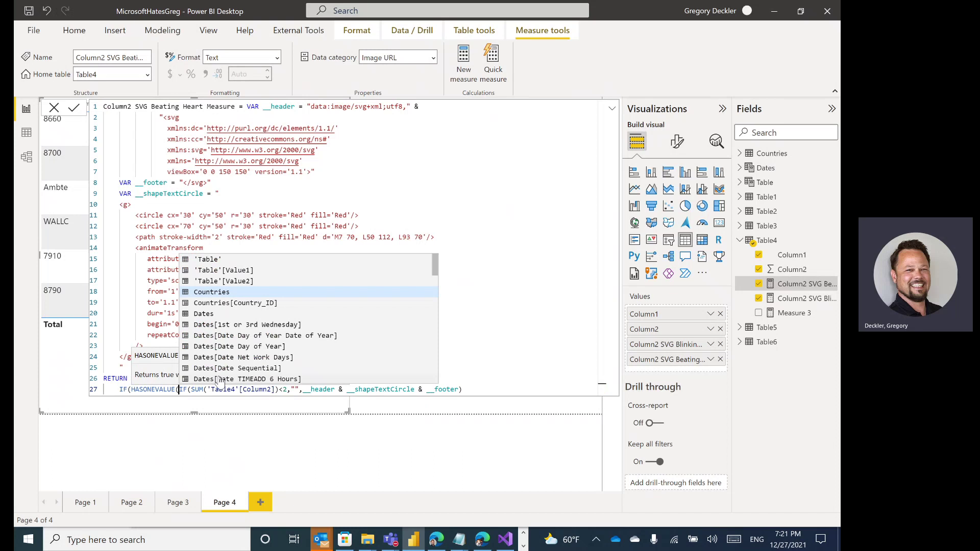
{"action": "type", "text": "'Table4'"}
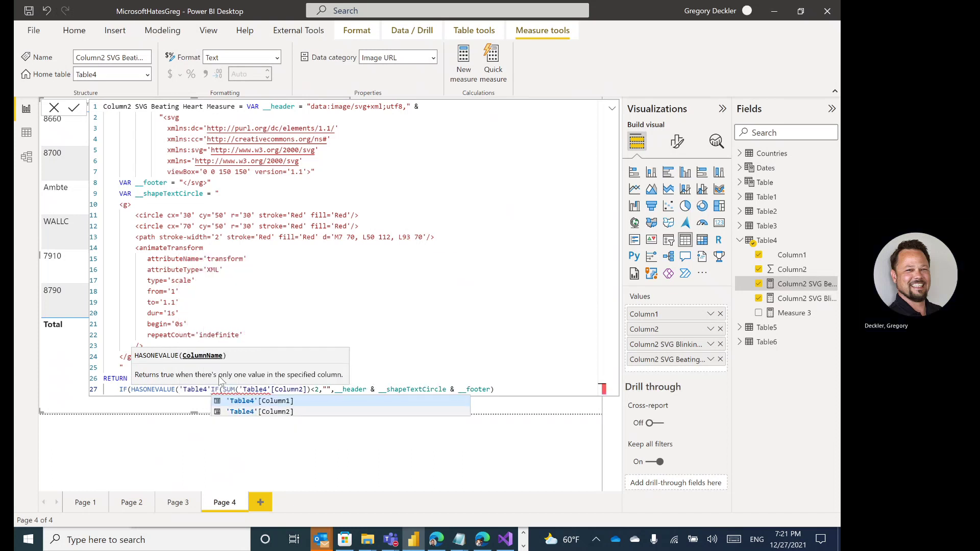
{"action": "type", "text": "),"}
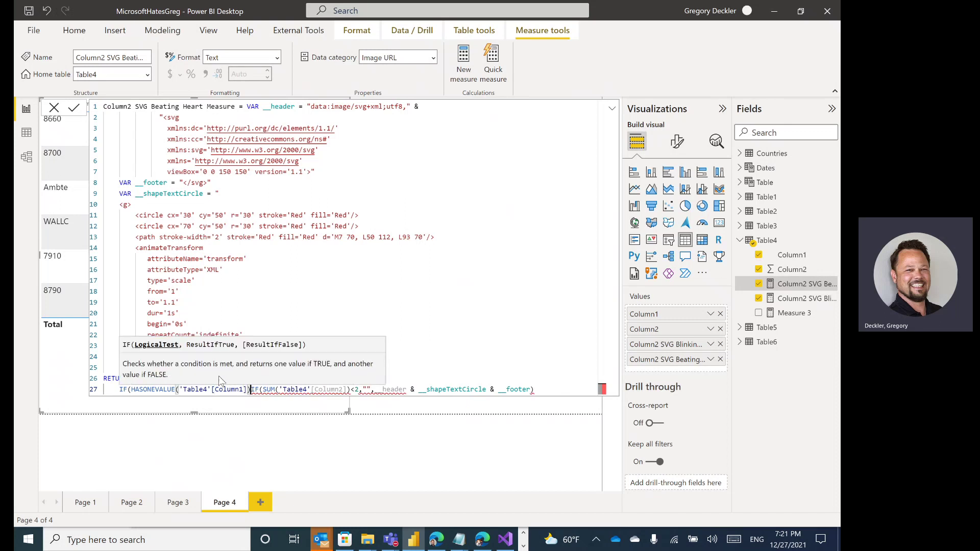
{"action": "key", "text": "End"}
{"action": "type", "text": ",\"\")"}
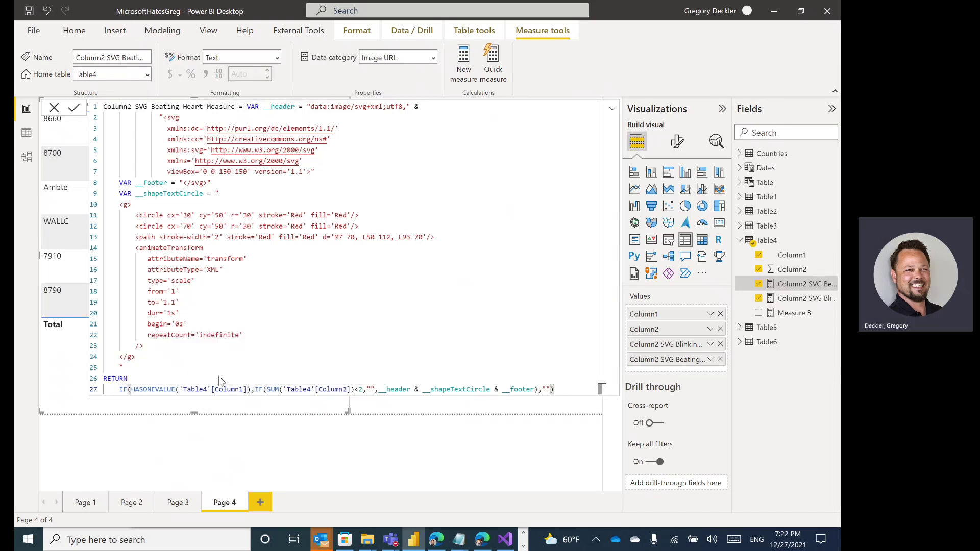
{"action": "left_click", "coordinate": [612, 110]}
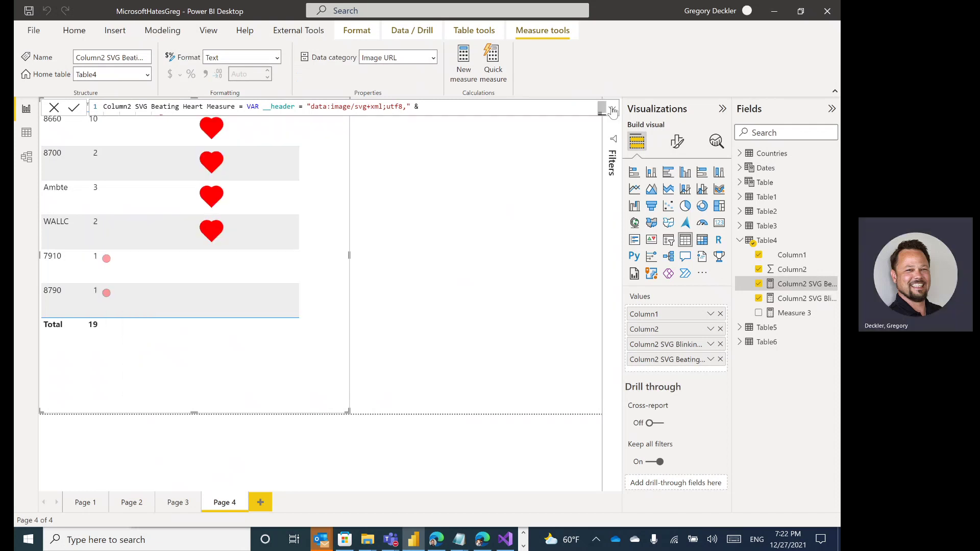
Step: Set the table's image height to 56 px after trying smaller and larger sizes
{"action": "left_click", "coordinate": [675, 146]}
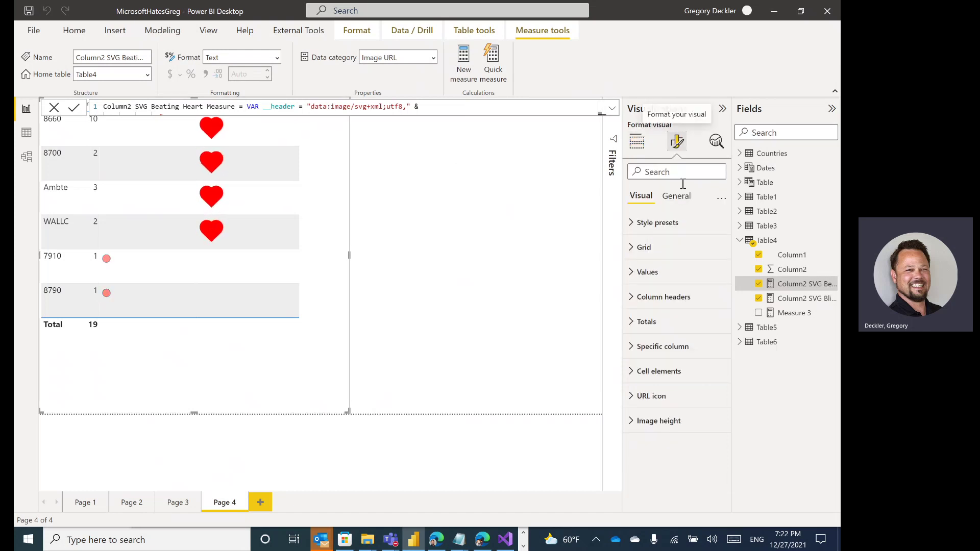
{"action": "left_click", "coordinate": [633, 425]}
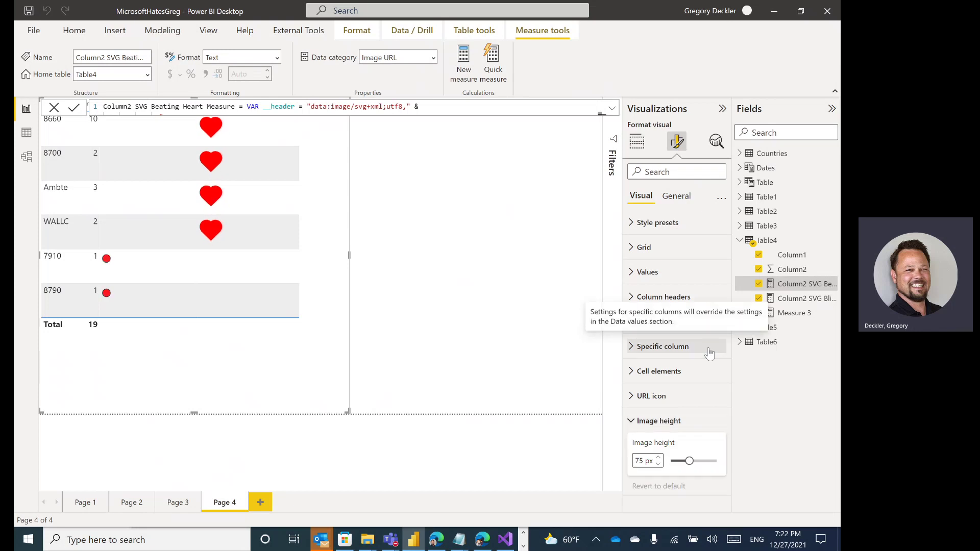
{"action": "left_click_drag", "start_coordinate": [689, 461], "coordinate": [667, 473]}
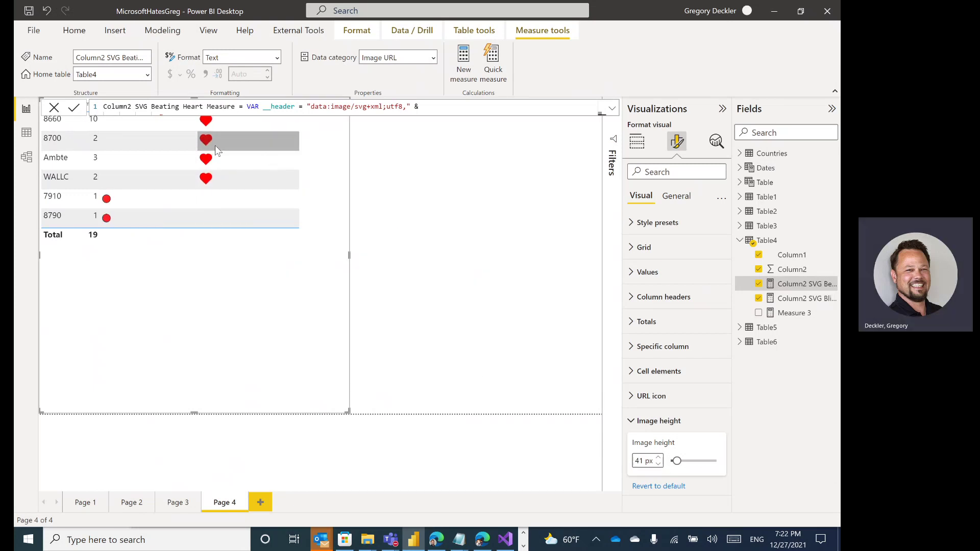
{"action": "left_click_drag", "start_coordinate": [677, 461], "coordinate": [714, 462]}
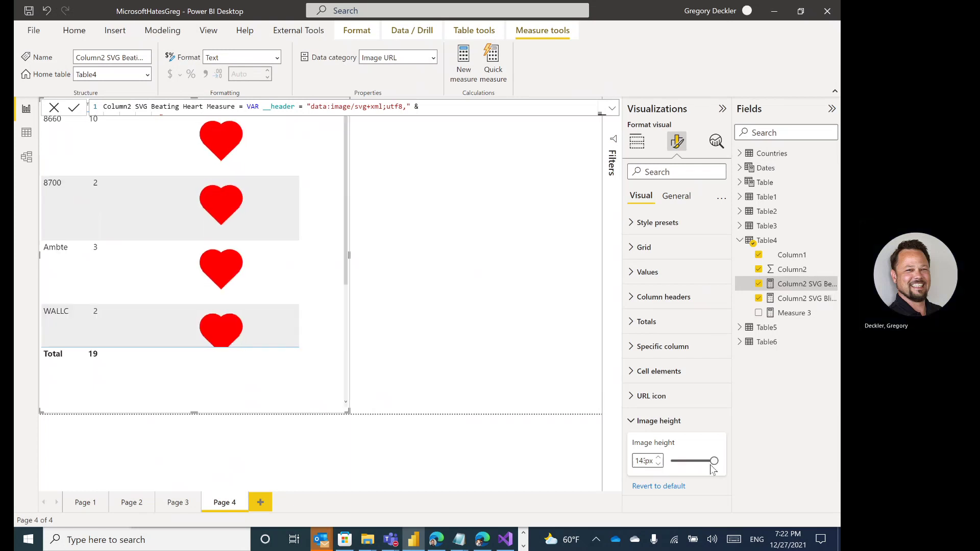
{"action": "scroll", "coordinate": [288, 275], "scroll_direction": "down", "scroll_amount": 3}
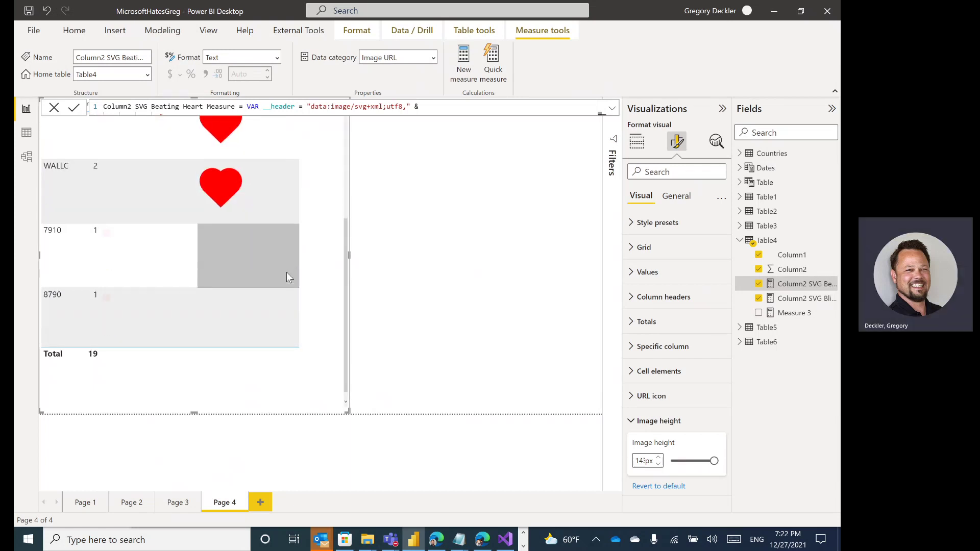
{"action": "scroll", "coordinate": [287, 272], "scroll_direction": "up", "scroll_amount": 3}
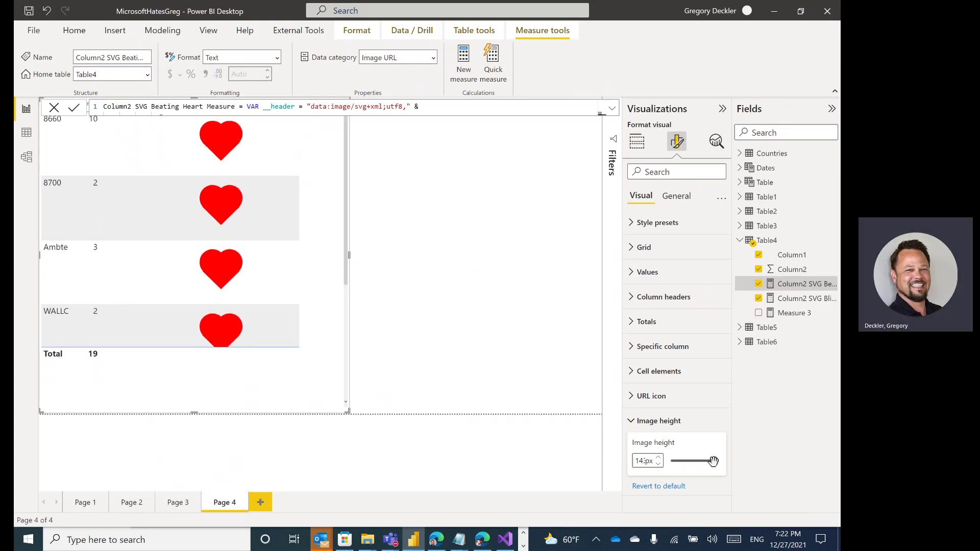
{"action": "left_click_drag", "start_coordinate": [713, 461], "coordinate": [682, 462]}
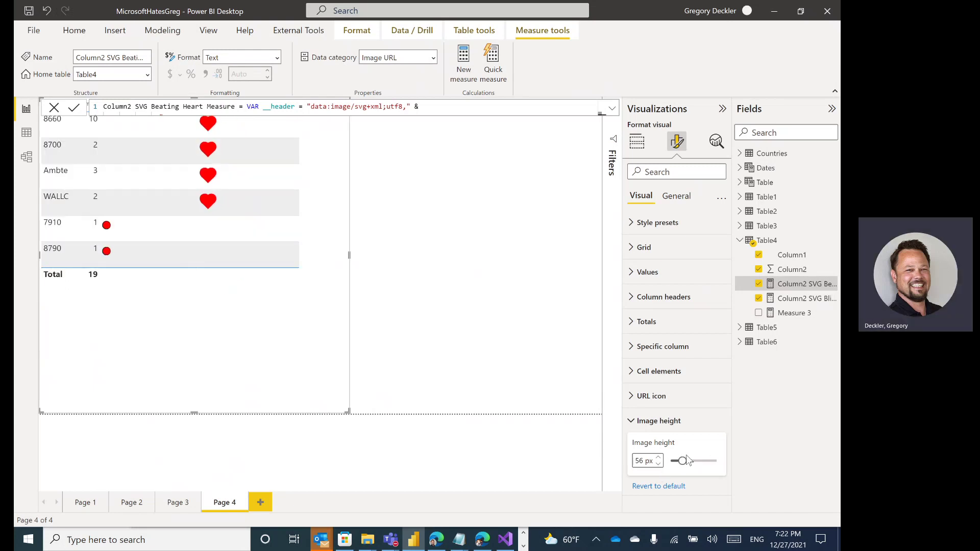